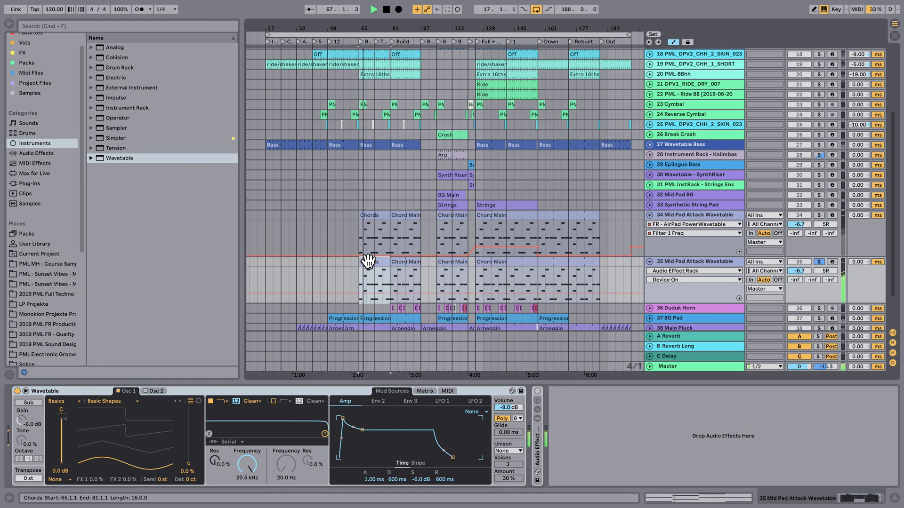
# Set the first oscillator's wavetable position to 64% and audition the chords
pyautogui.press('space')
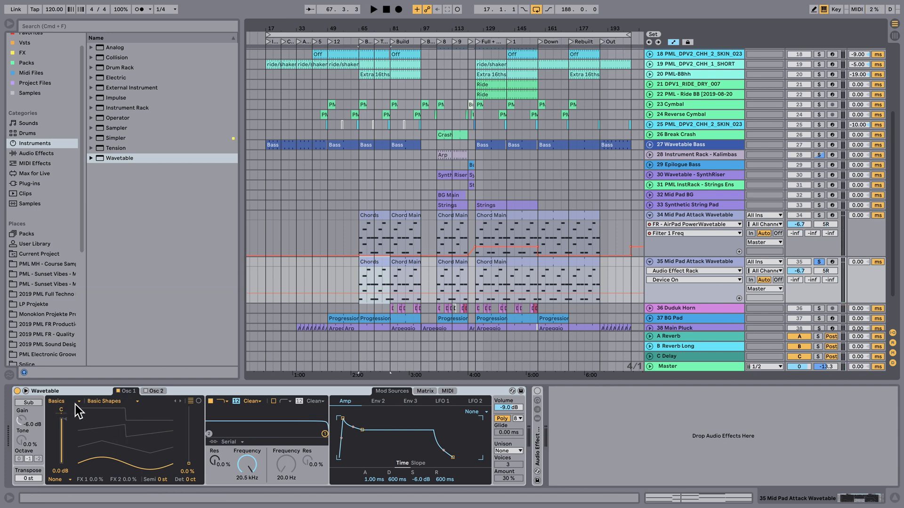
pyautogui.moveTo(189, 464); pyautogui.dragTo(189, 428)
pyautogui.press('space')
pyautogui.press('space')
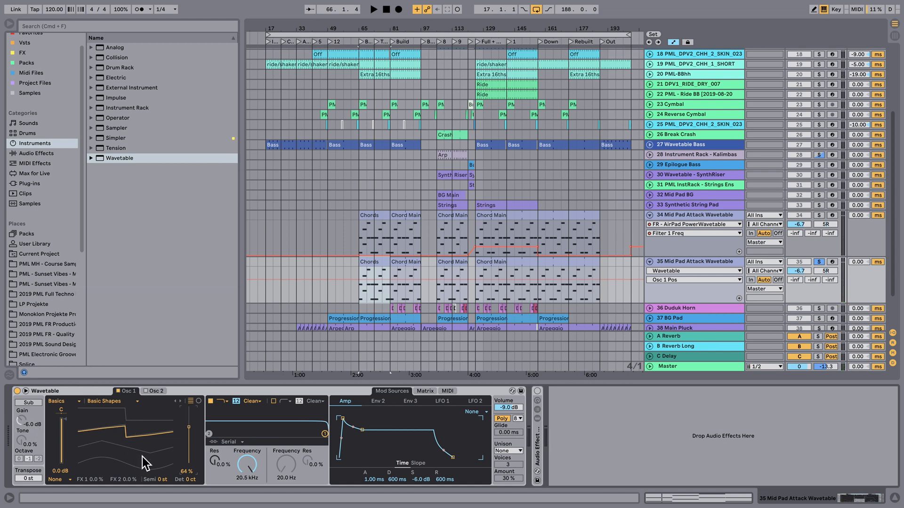
pyautogui.press('space')
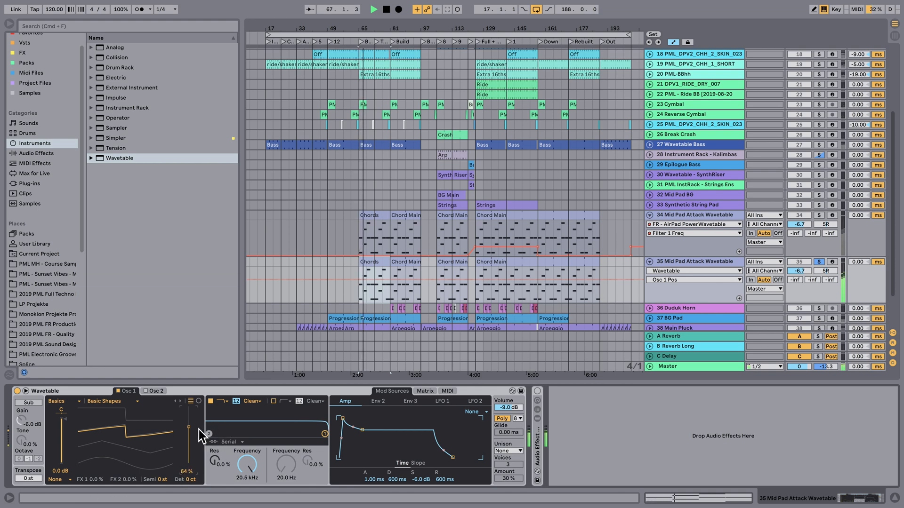
pyautogui.press('space')
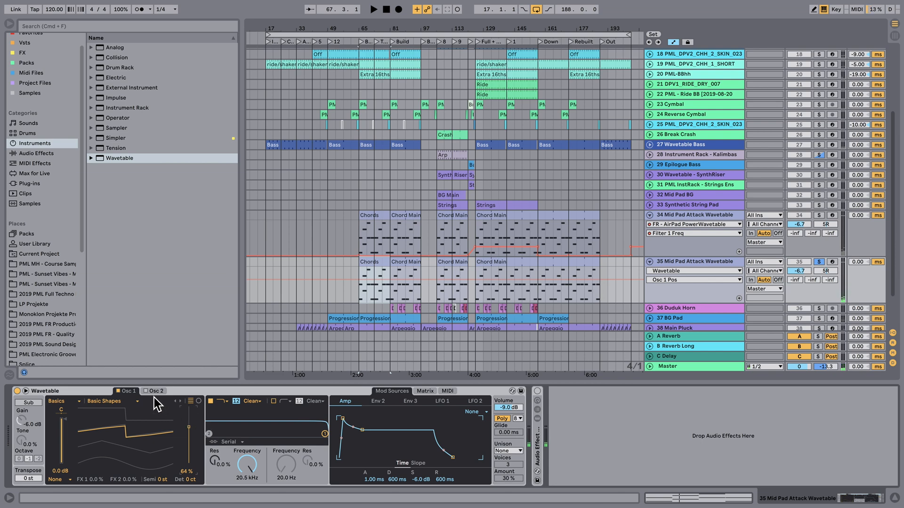
# Switch on the second oscillator and set its wavetable to Quad Saw
pyautogui.click(152, 392)
pyautogui.click(146, 391)
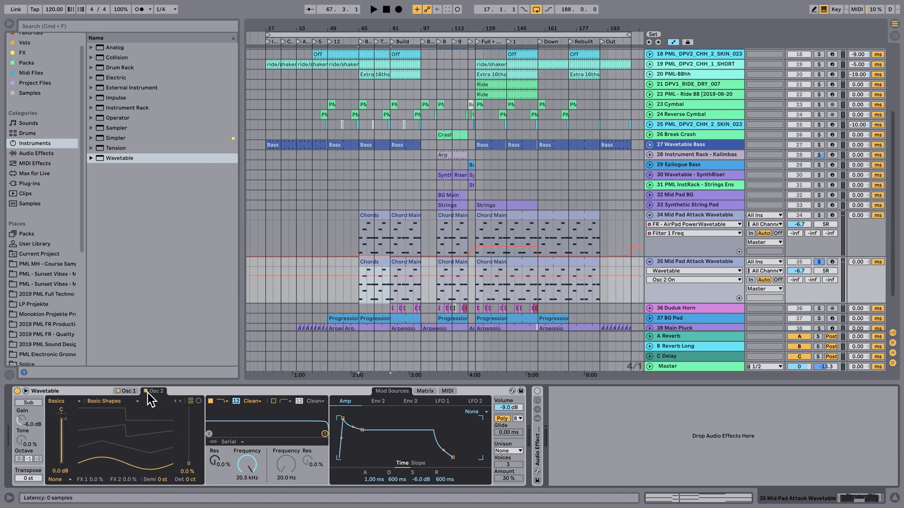
pyautogui.click(109, 402)
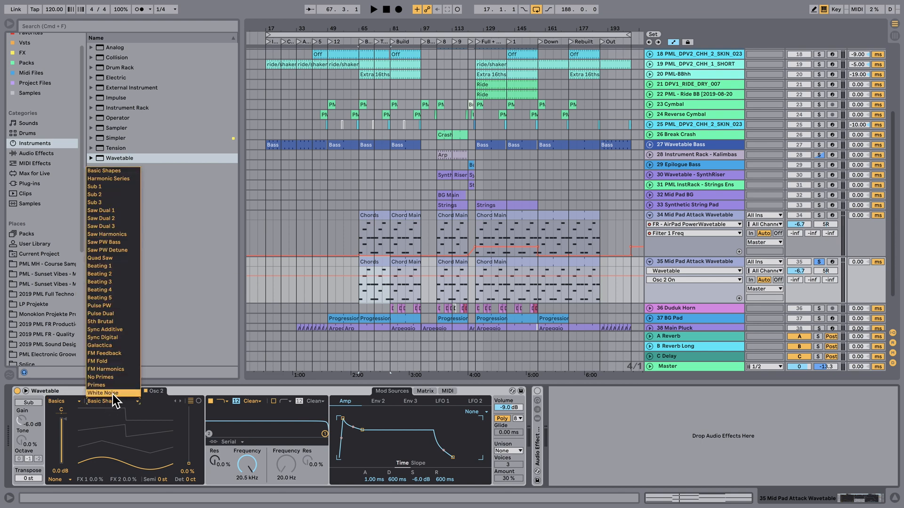
pyautogui.click(112, 258)
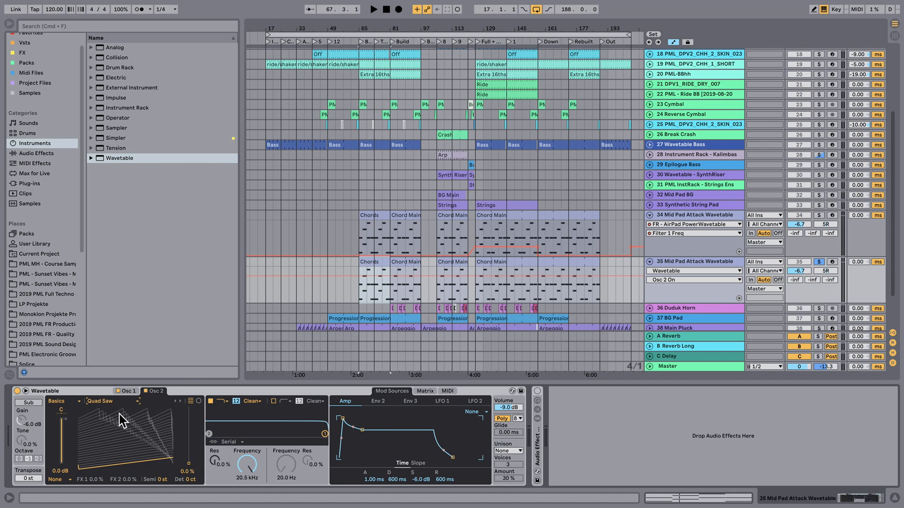
# Try the second oscillator's wavetable position at 90% while the chords play
pyautogui.press('space')
pyautogui.moveTo(189, 466); pyautogui.dragTo(189, 414)
pyautogui.press('space')
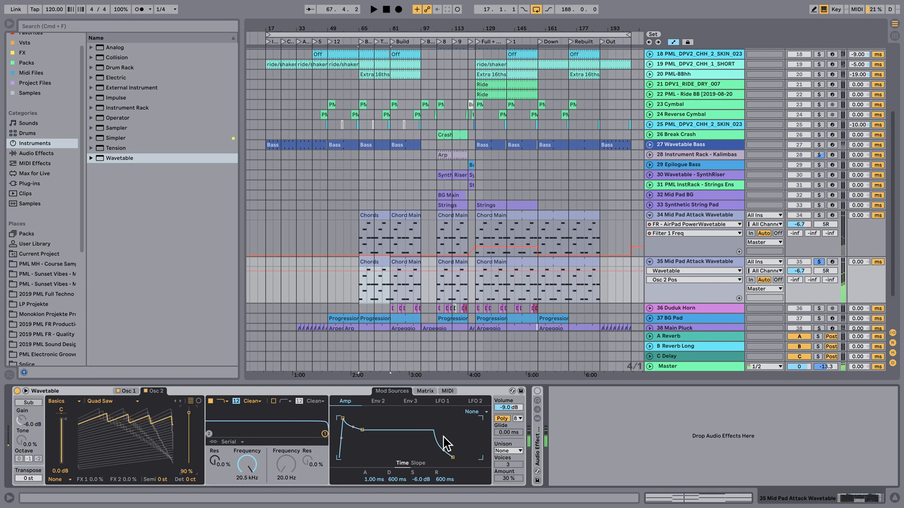
# Try Shimmer unison with the second oscillator's position at 92%, then restore unison to None
pyautogui.click(510, 450)
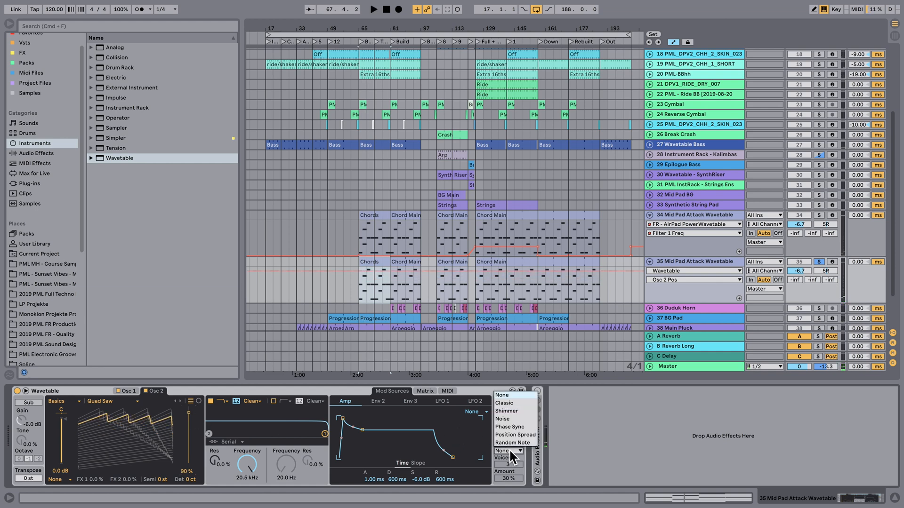
pyautogui.click(526, 411)
pyautogui.press('space')
pyautogui.moveTo(191, 416)
pyautogui.mouseDown()
pyautogui.moveTo(191, 456)
pyautogui.moveTo(191, 412)
pyautogui.mouseUp()
pyautogui.press('space')
pyautogui.click(246, 466)
pyautogui.moveTo(246, 465); pyautogui.dragTo(246, 445)
pyautogui.press('space')
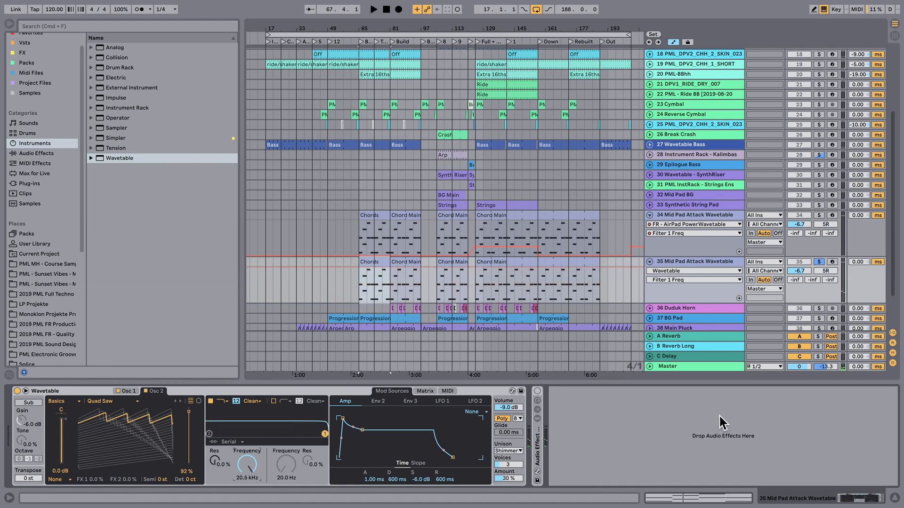
pyautogui.click(509, 451)
pyautogui.click(516, 394)
# Set the second oscillator's wavetable position to 15% and listen to the chords
pyautogui.moveTo(189, 412); pyautogui.dragTo(189, 455)
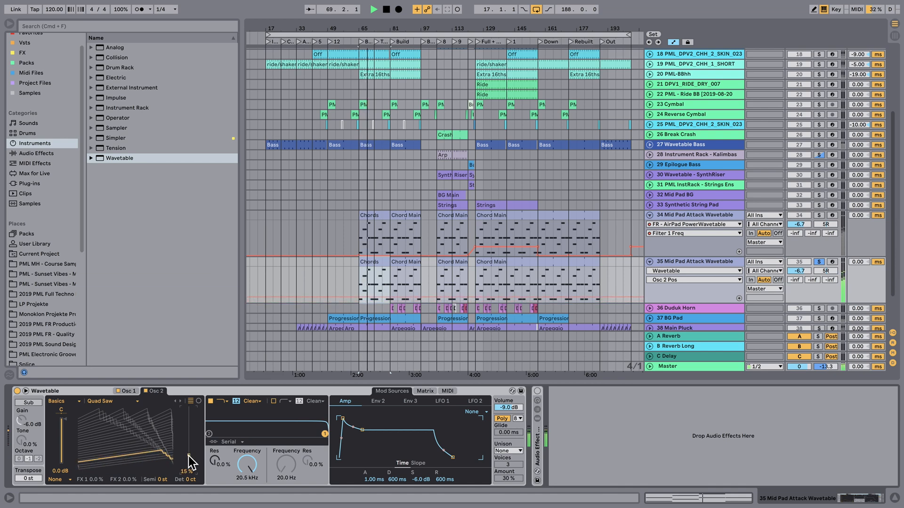
pyautogui.click(125, 391)
pyautogui.click(150, 394)
pyautogui.press('space')
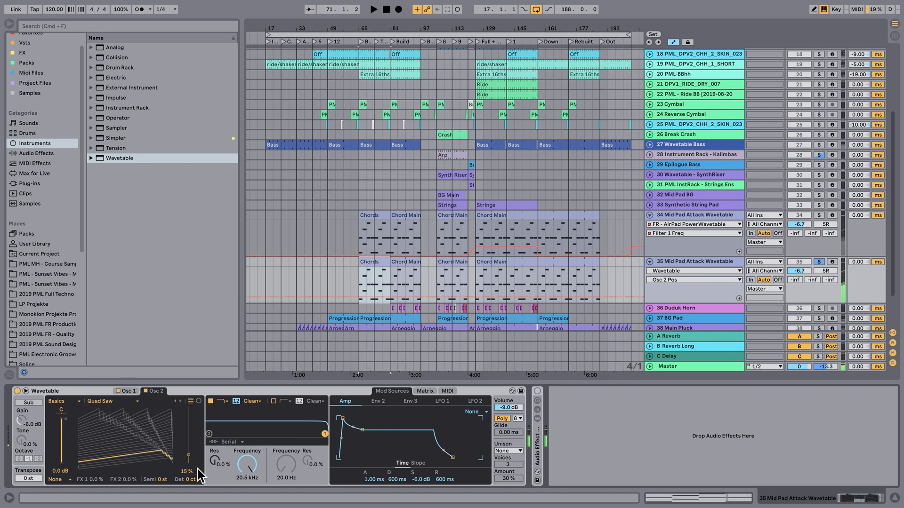
# Compare the chords with each oscillator switched off in turn, leaving both oscillators on
pyautogui.click(119, 392)
pyautogui.press('space')
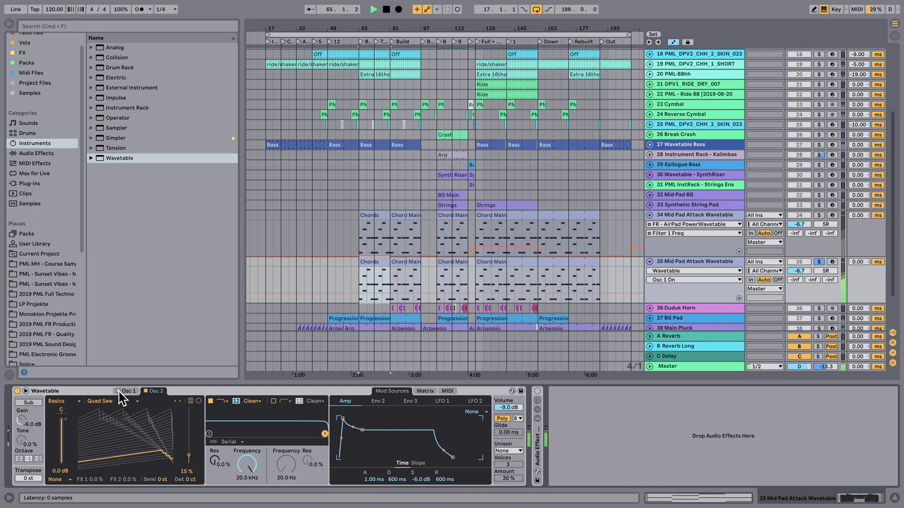
pyautogui.click(145, 392)
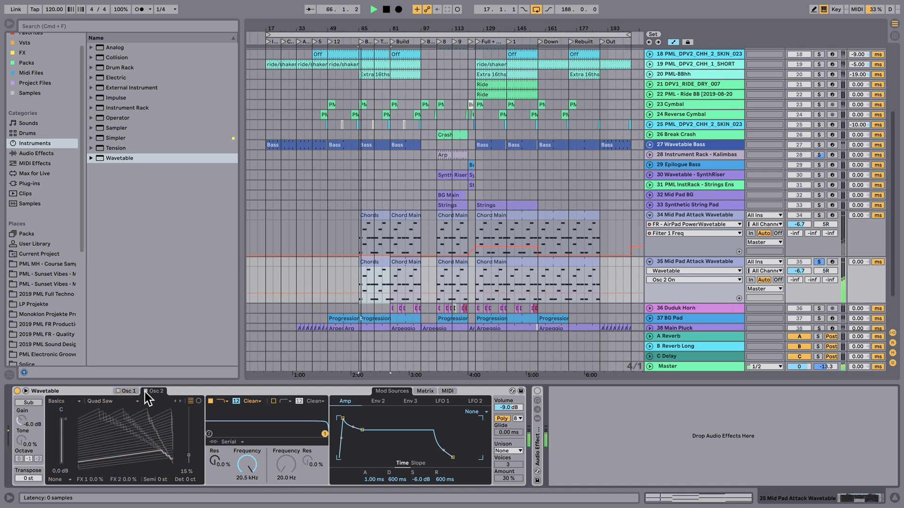
pyautogui.click(146, 392)
pyautogui.click(146, 391)
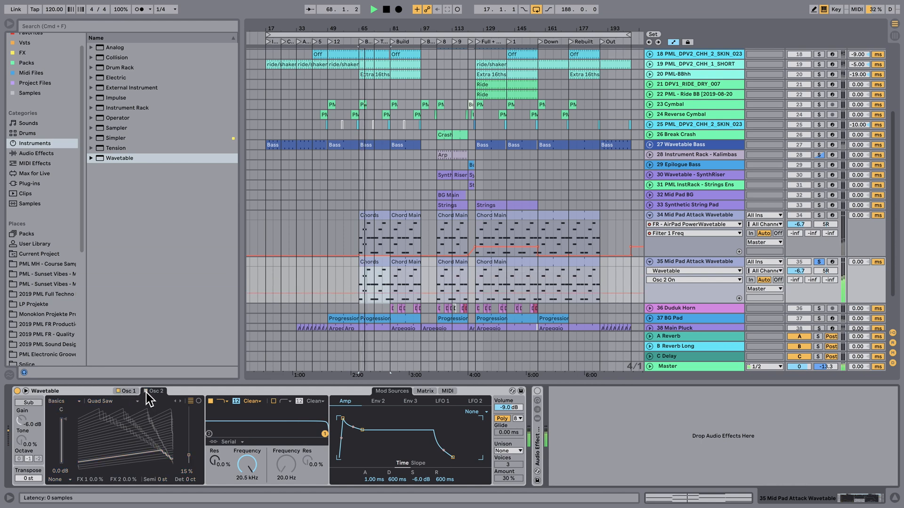
pyautogui.click(145, 391)
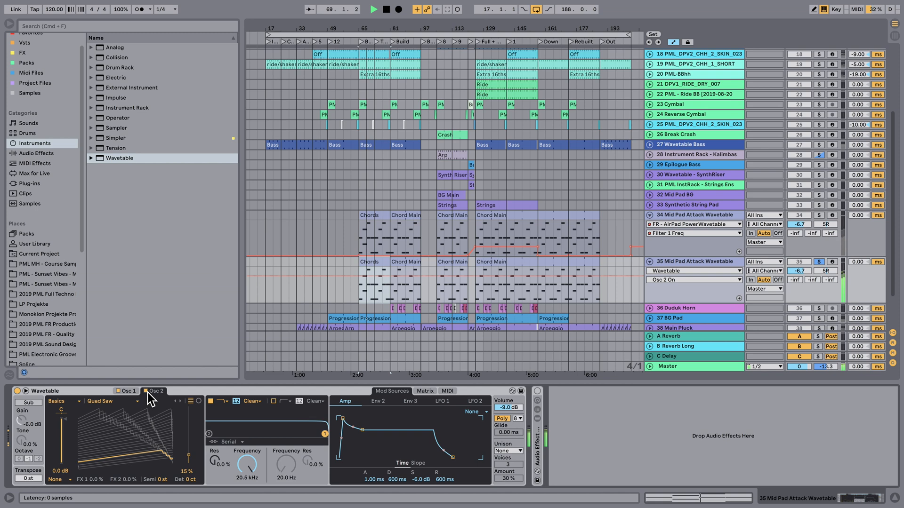
pyautogui.press('space')
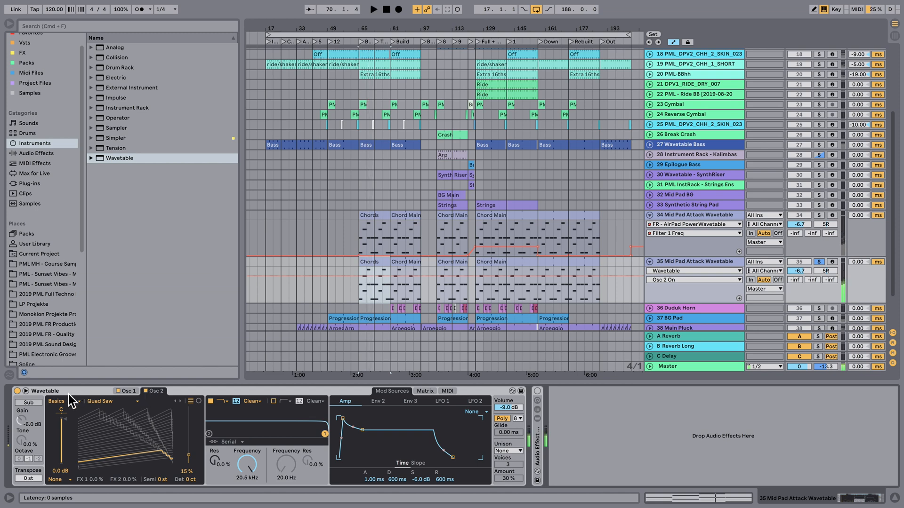
# Switch on the sub oscillator and set its octave to 0
pyautogui.click(33, 402)
pyautogui.press('space')
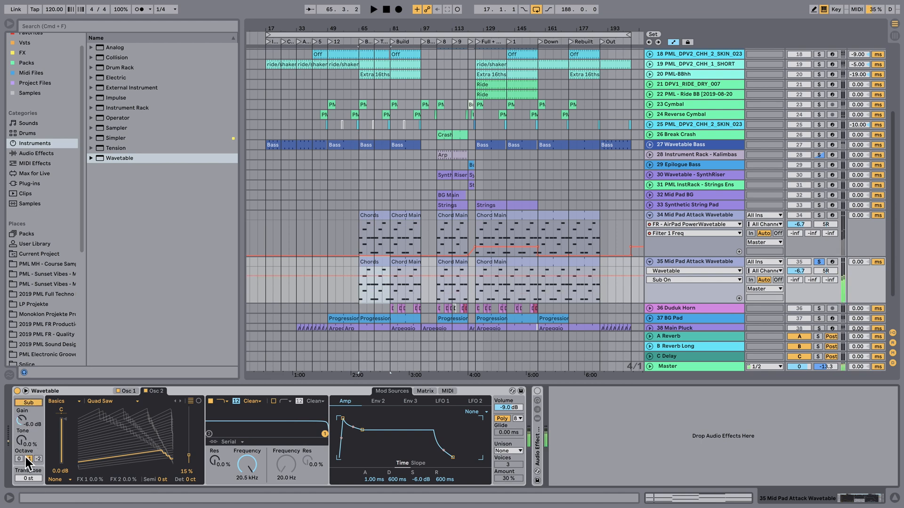
pyautogui.click(18, 460)
pyautogui.press('space')
# Raise the sub oscillator's gain to -2.4 dB and audition the chords
pyautogui.moveTo(24, 423)
pyautogui.mouseDown()
pyautogui.moveTo(23, 405)
pyautogui.moveTo(23, 426)
pyautogui.mouseUp()
pyautogui.press('space')
pyautogui.press('space')
pyautogui.press('space')
pyautogui.press('space')
pyautogui.press('space')
pyautogui.press('space')
pyautogui.press('space')
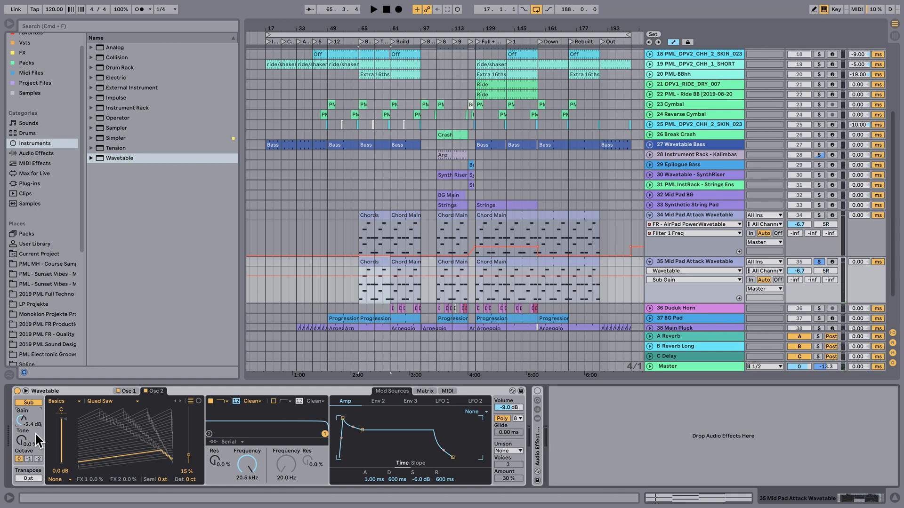
# Compare the chords without and with the sub oscillator, leaving it on
pyautogui.press('space')
pyautogui.click(32, 401)
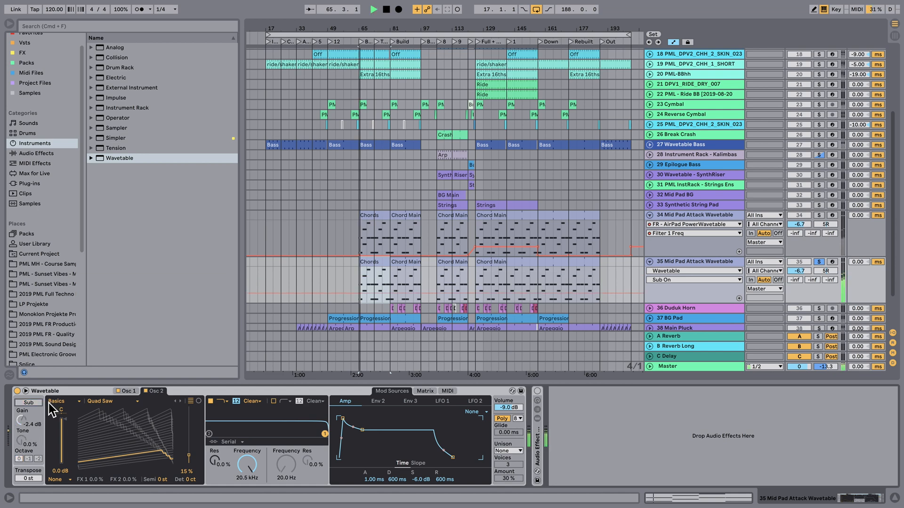
pyautogui.click(29, 403)
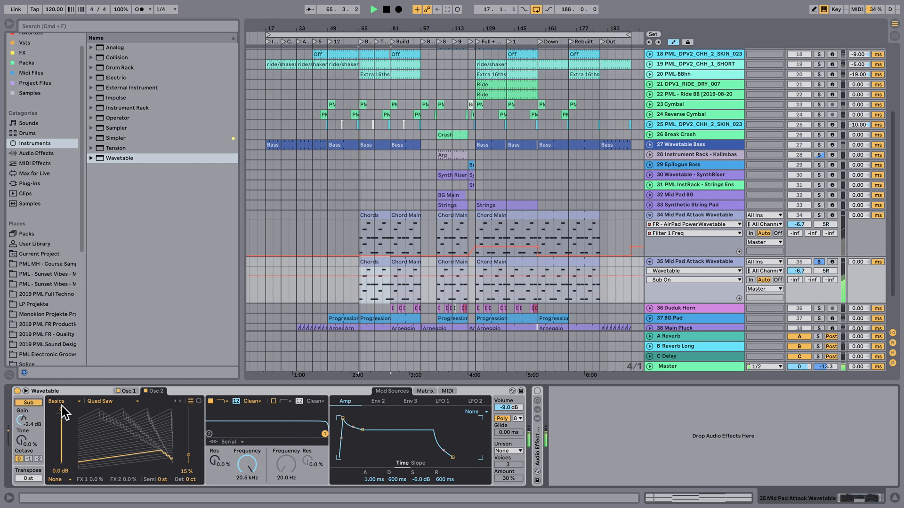
pyautogui.press('space')
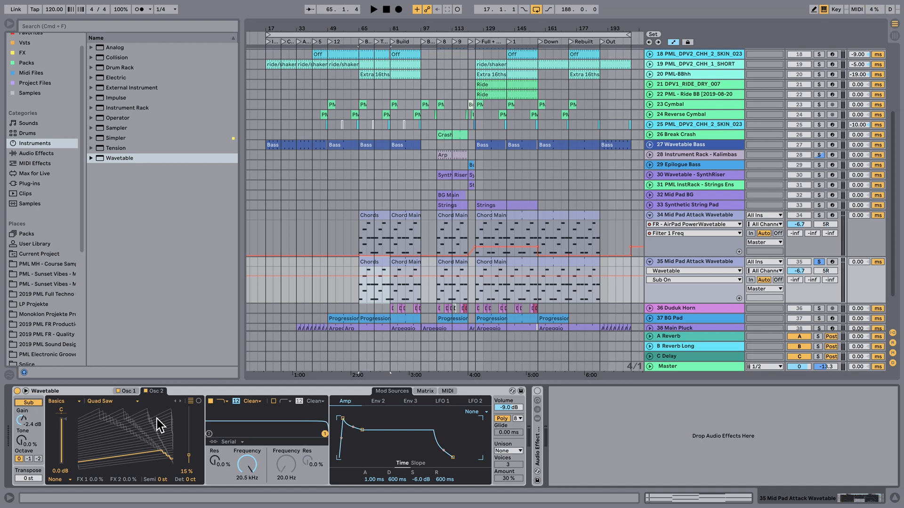
# Set the first filter to 1.24 kHz with the OSR circuit and a slope of 24
pyautogui.moveTo(261, 447); pyautogui.dragTo(261, 487)
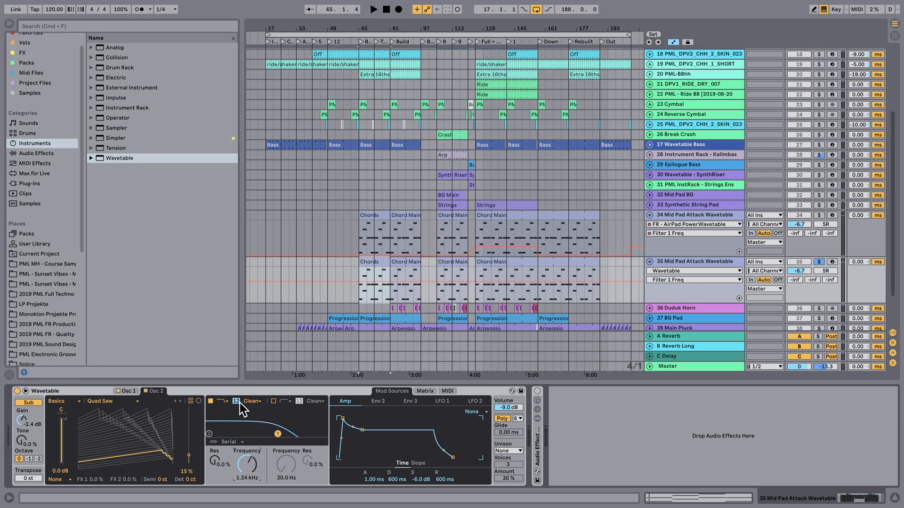
pyautogui.click(253, 402)
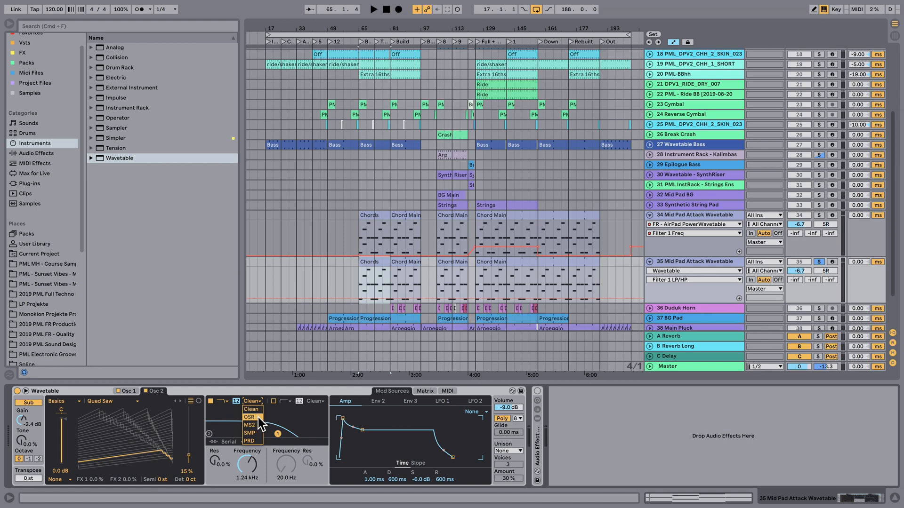
pyautogui.click(258, 417)
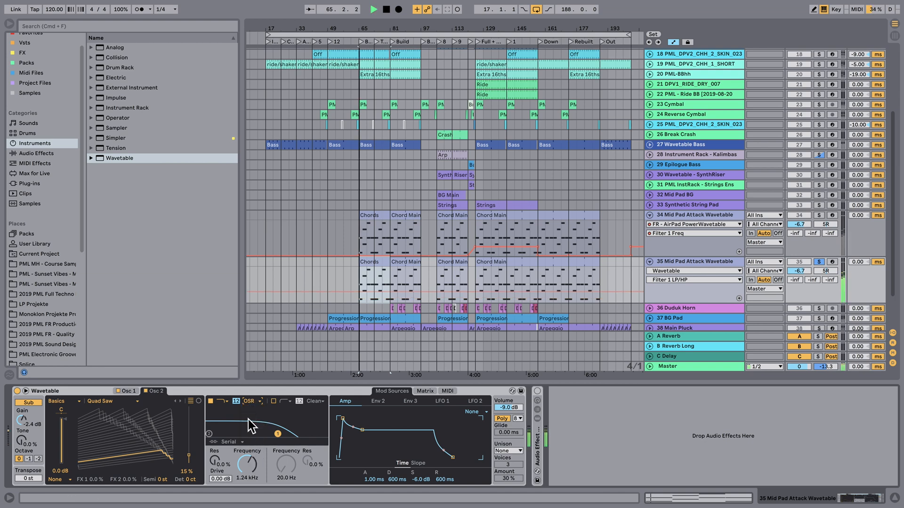
pyautogui.click(237, 401)
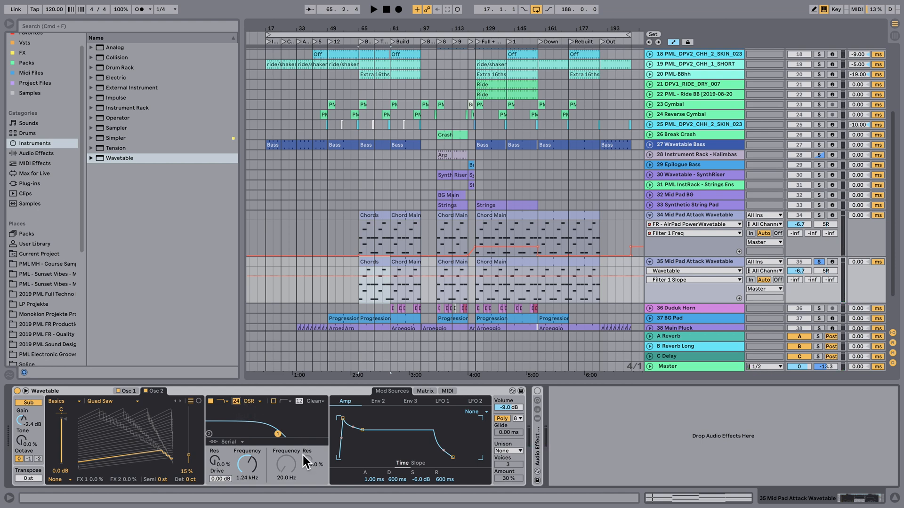
# Try the first filter's frequency at 369 Hz and experiment with its drive during playback
pyautogui.press('space')
pyautogui.moveTo(277, 434); pyautogui.dragTo(257, 434)
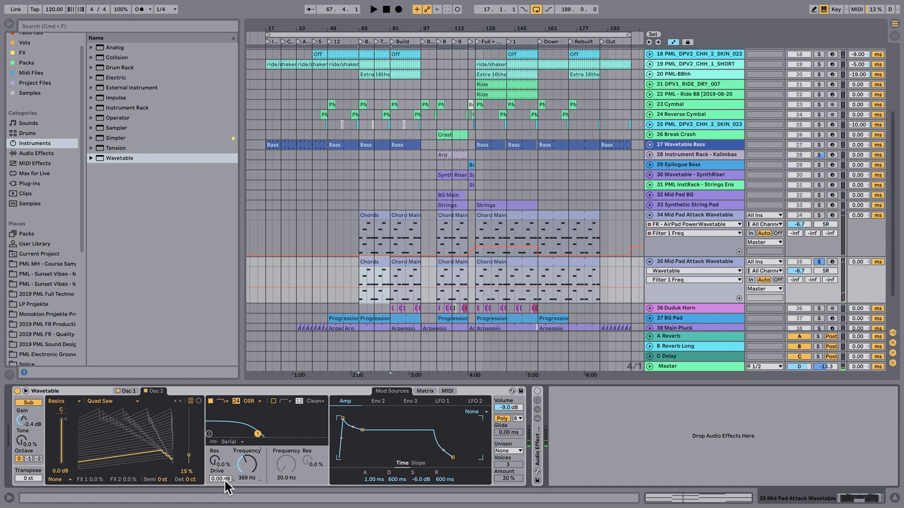
pyautogui.press('space')
pyautogui.moveTo(224, 481); pyautogui.dragTo(244, 495)
pyautogui.press('space')
pyautogui.press('space')
# Set the first filter's resonance to 16% and its frequency to 251 Hz while auditioning
pyautogui.moveTo(217, 459); pyautogui.dragTo(252, 466)
pyautogui.press('space')
pyautogui.press('space')
pyautogui.press('space')
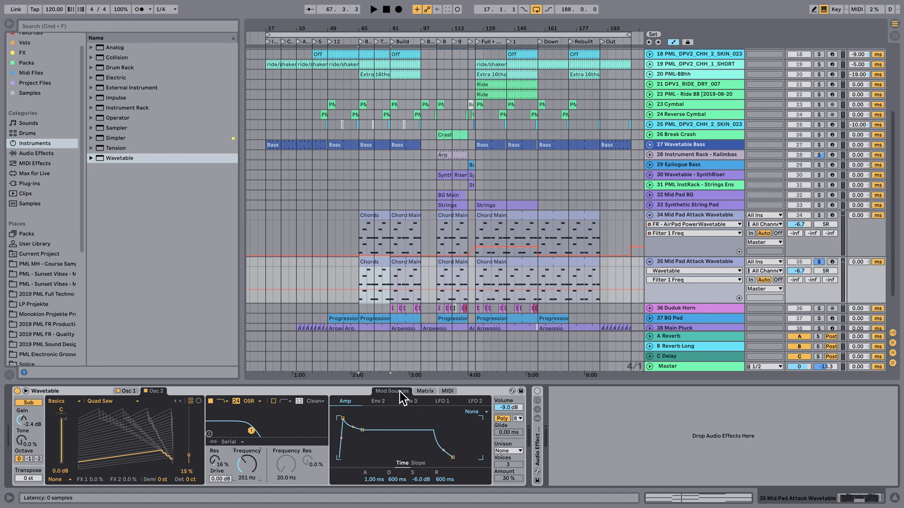
# Modulate the first filter's frequency with Env 2 at an amount of 100 in the modulation matrix
pyautogui.click(385, 401)
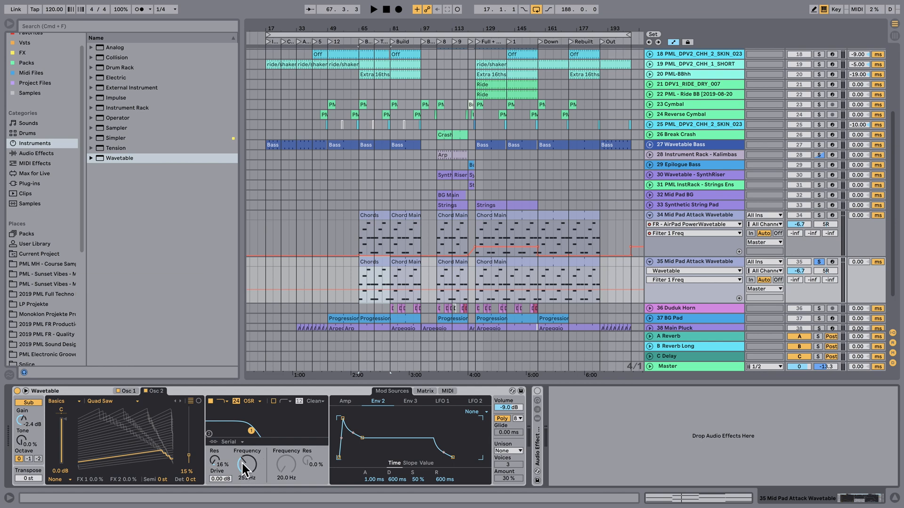
pyautogui.click(431, 392)
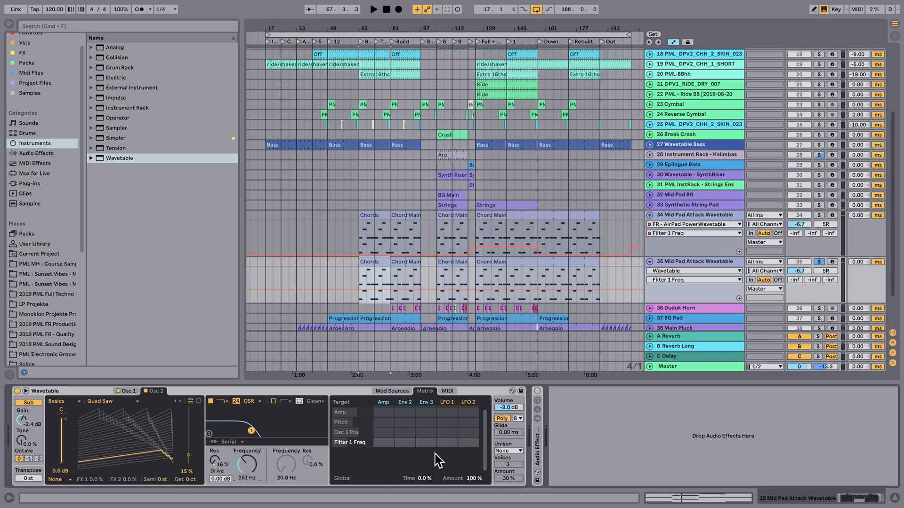
pyautogui.moveTo(410, 445); pyautogui.dragTo(410, 419)
pyautogui.moveTo(411, 446); pyautogui.dragTo(405, 480)
pyautogui.moveTo(405, 442); pyautogui.dragTo(405, 348)
pyautogui.press('space')
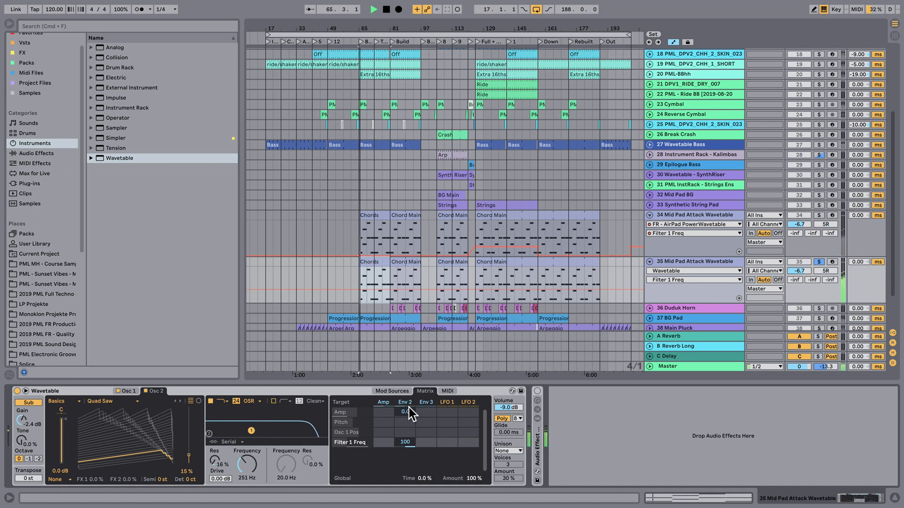
# Set the attack time of Env 2 to 20.8 ms while listening to the chords
pyautogui.click(404, 402)
pyautogui.press('space')
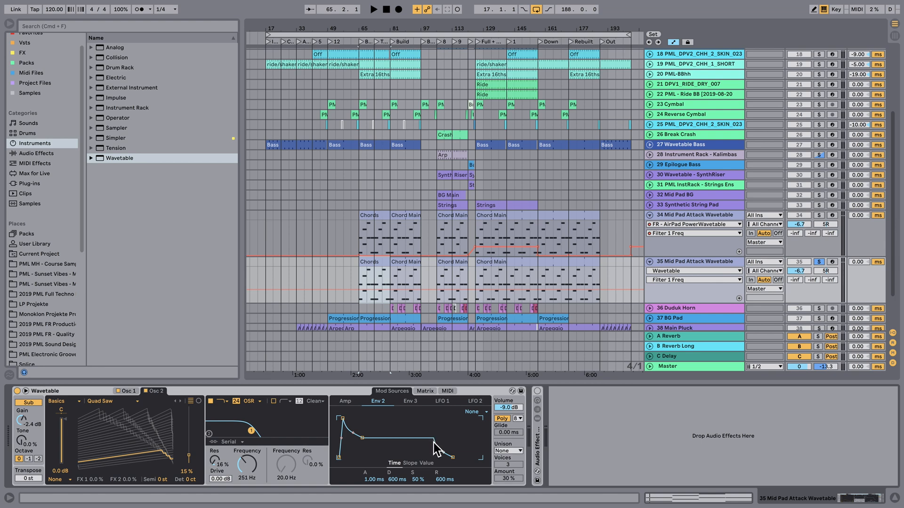
pyautogui.press('space')
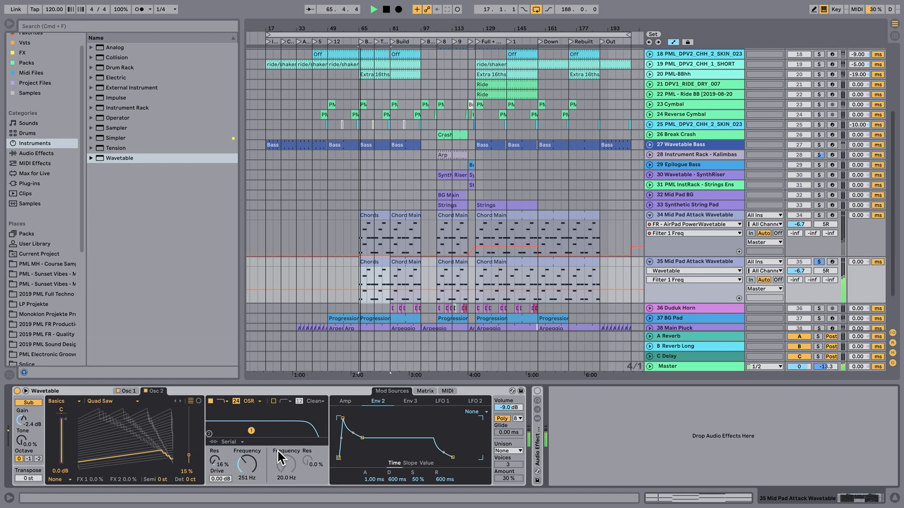
pyautogui.moveTo(372, 479); pyautogui.dragTo(372, 462)
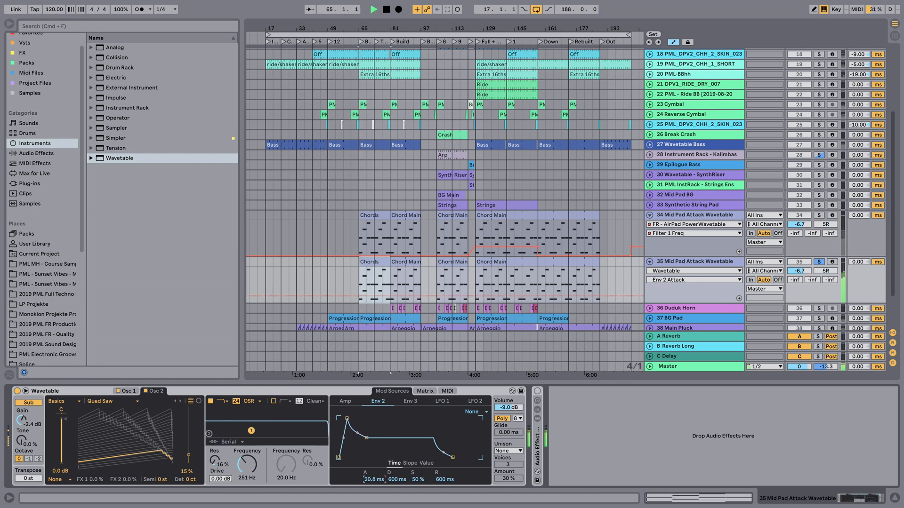
pyautogui.press('space')
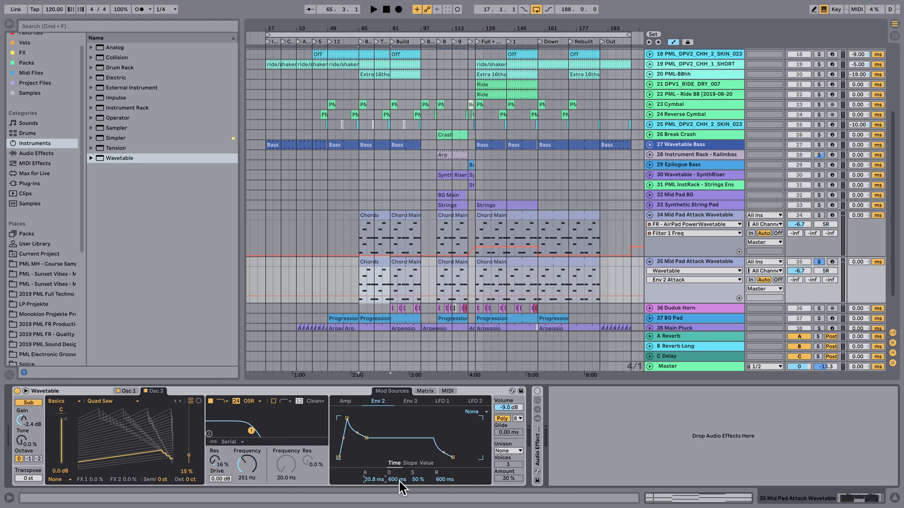
# Set the Env 2 decay to 6.33 s and its sustain to 55% while auditioning the chords
pyautogui.press('space')
pyautogui.moveTo(397, 481); pyautogui.dragTo(397, 454)
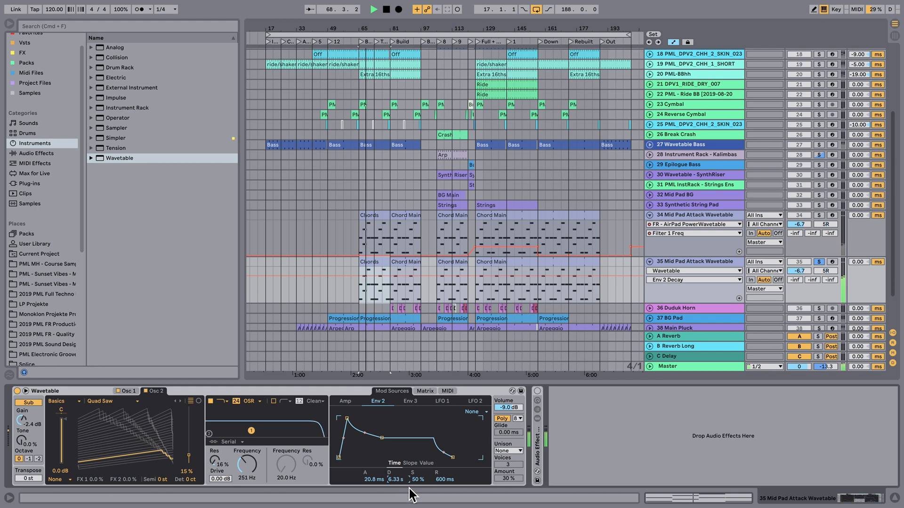
pyautogui.click(424, 481)
pyautogui.press('space')
pyautogui.moveTo(421, 482); pyautogui.dragTo(421, 478)
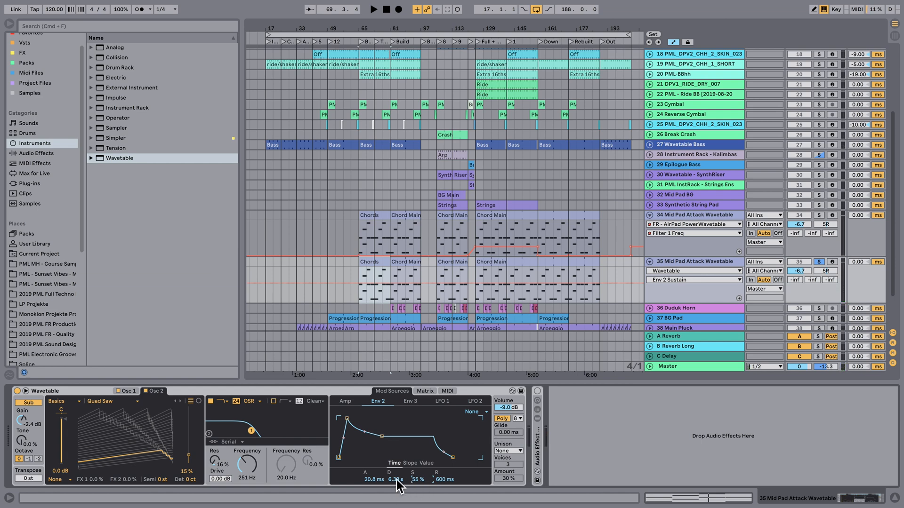
pyautogui.press('space')
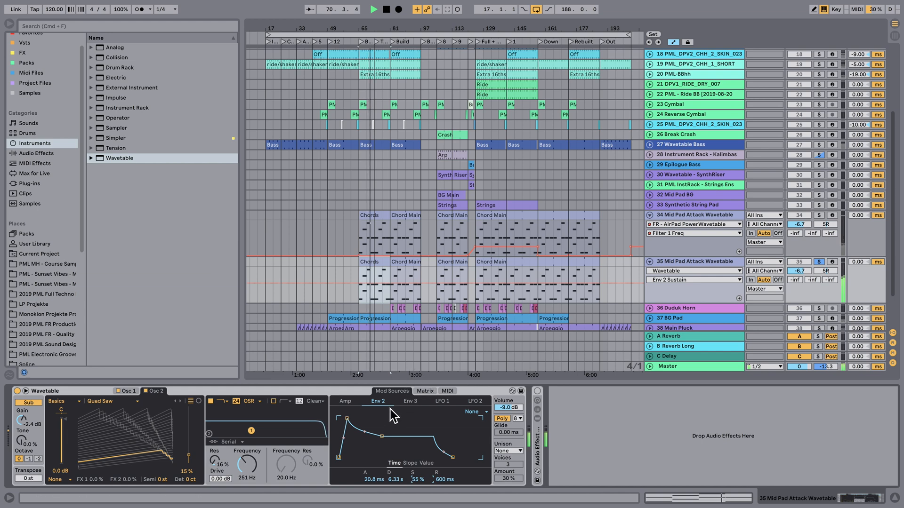
pyautogui.press('space')
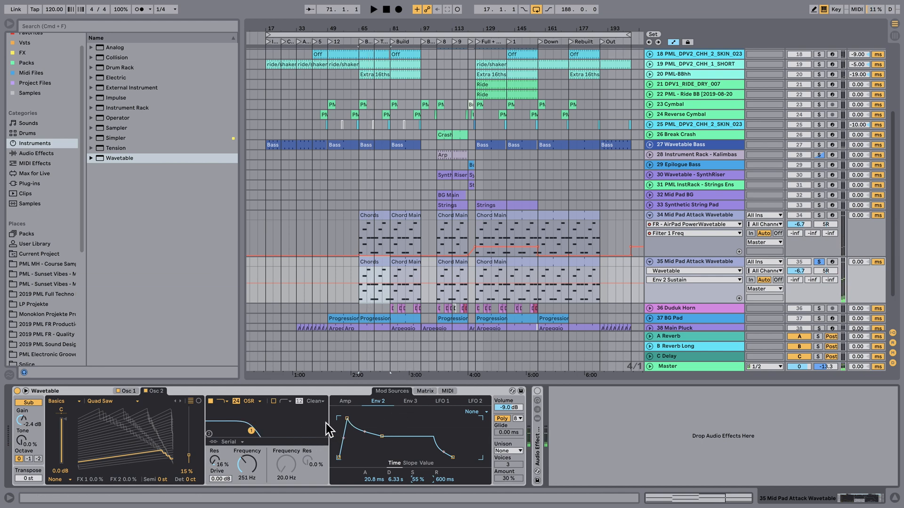
# Set the Env 2 modulation amount on the first filter's frequency to 86 and audition the chords
pyautogui.click(426, 393)
pyautogui.click(411, 443)
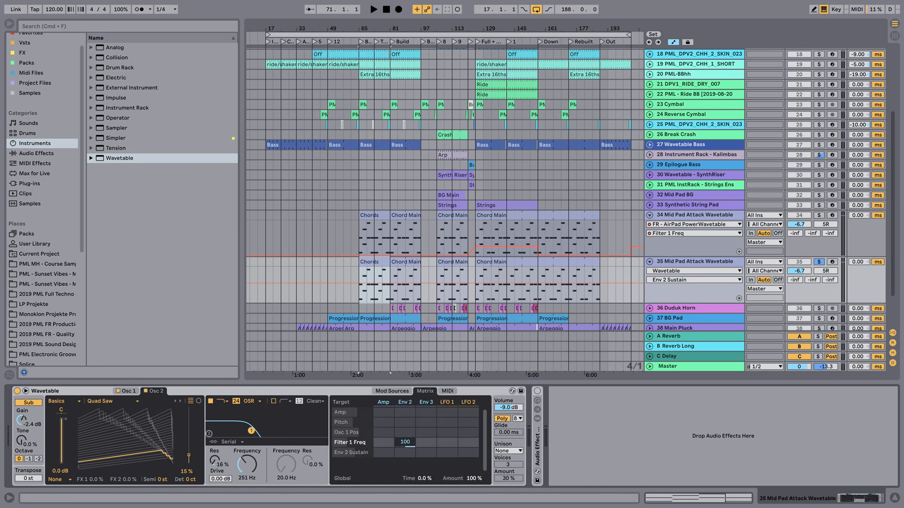
pyautogui.moveTo(411, 444); pyautogui.dragTo(412, 446)
pyautogui.press('space')
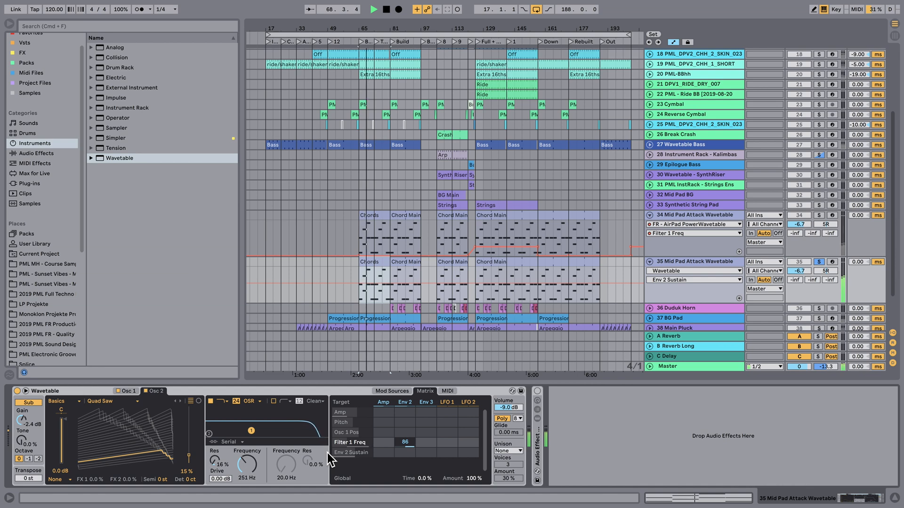
pyautogui.press('space')
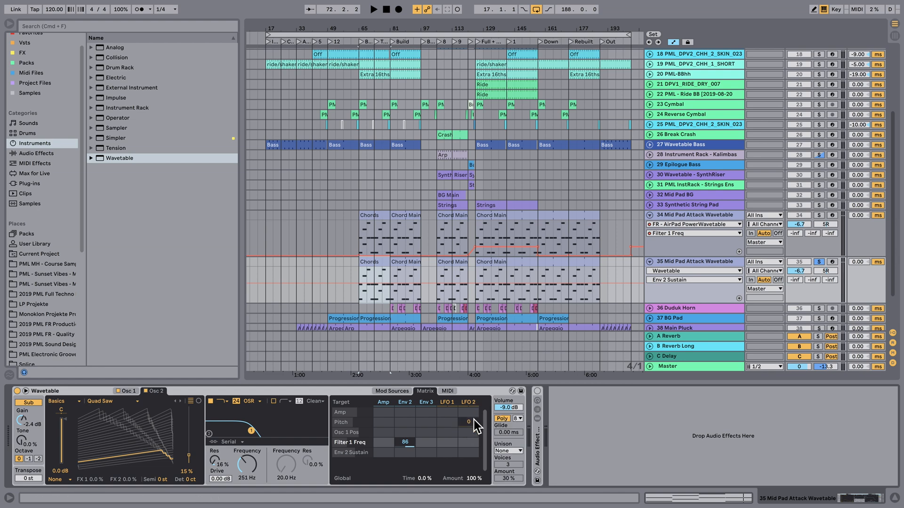
# Modulate the pitch with Env 3 at an amount of -48 in the modulation matrix and audition it
pyautogui.click(425, 402)
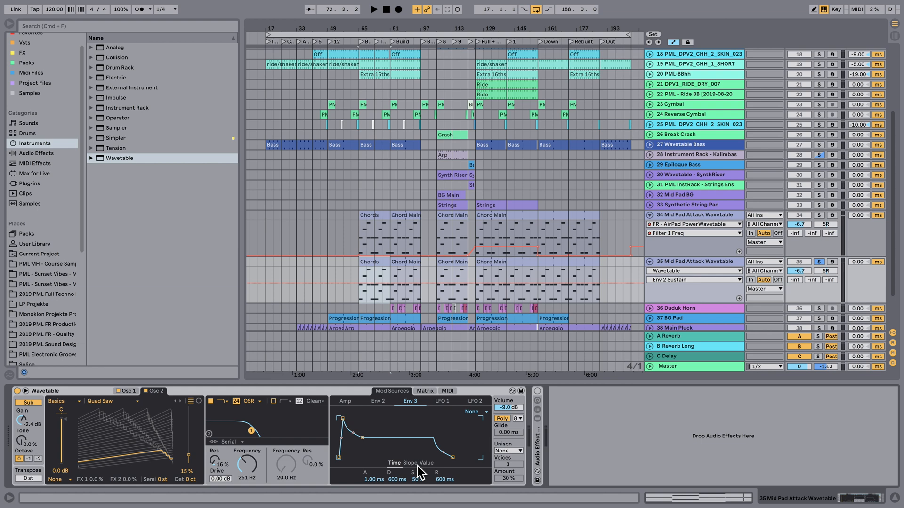
pyautogui.click(432, 394)
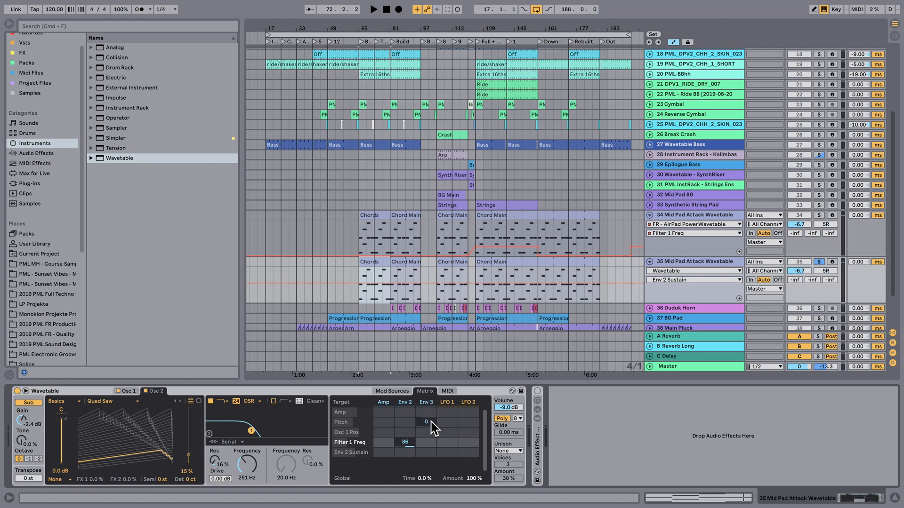
pyautogui.moveTo(431, 421); pyautogui.dragTo(434, 426)
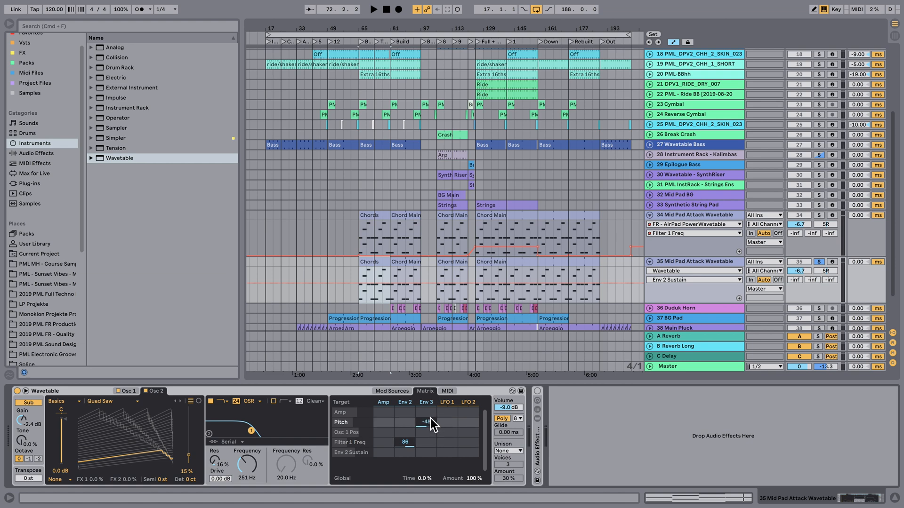
pyautogui.press('space')
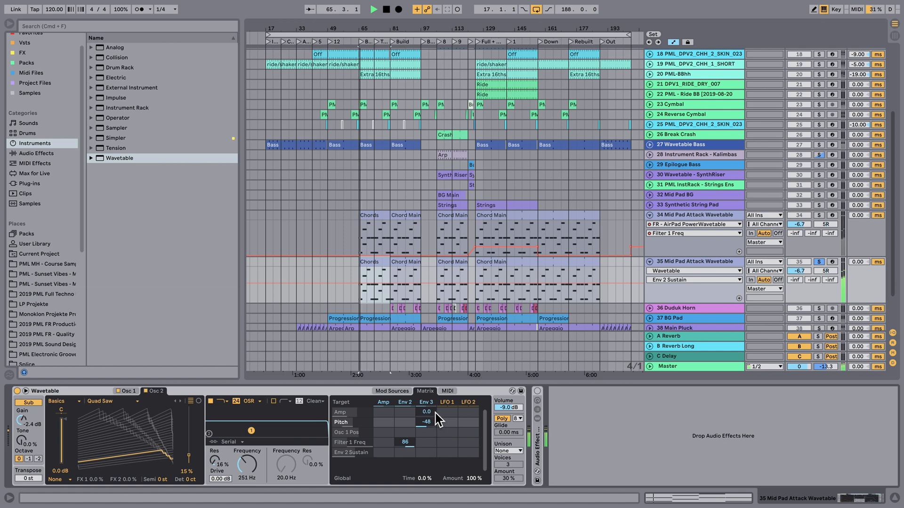
pyautogui.press('space')
# Set the Env 3 sustain to 0% and its decay to 480 ms while auditioning the pitch attack
pyautogui.click(431, 406)
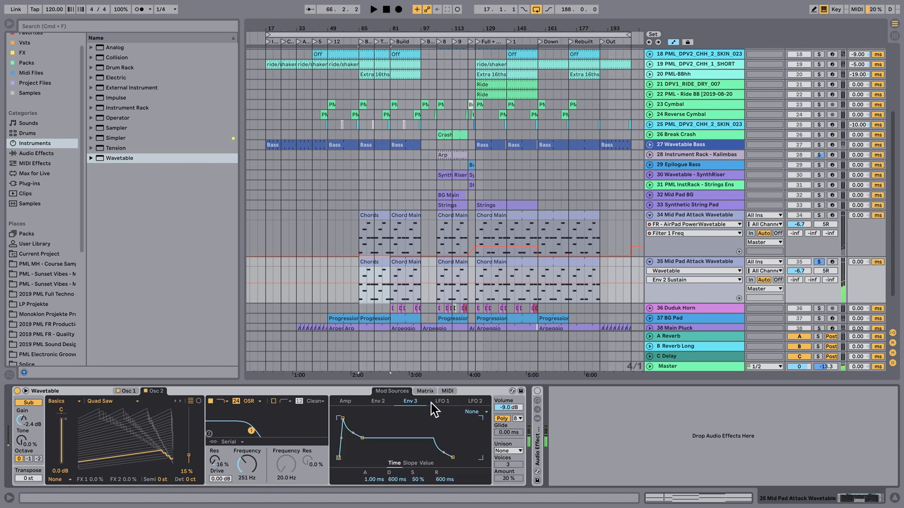
pyautogui.moveTo(362, 439); pyautogui.dragTo(361, 458)
pyautogui.press('space')
pyautogui.press('space')
pyautogui.press('space')
pyautogui.press('space')
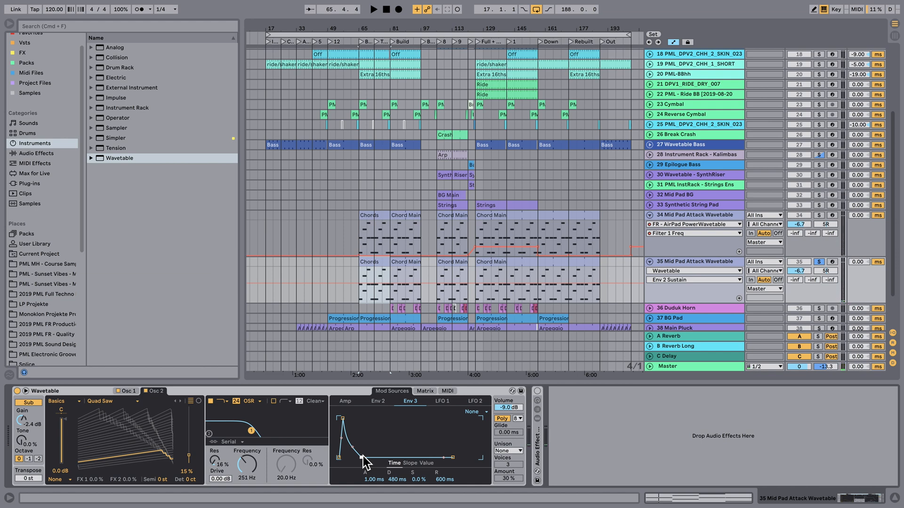
# Set the Env 3 attack time to 0.00 ms and listen to the start of the chords
pyautogui.press('space')
pyautogui.press('space')
pyautogui.moveTo(369, 480); pyautogui.dragTo(368, 484)
pyautogui.press('space')
pyautogui.press('space')
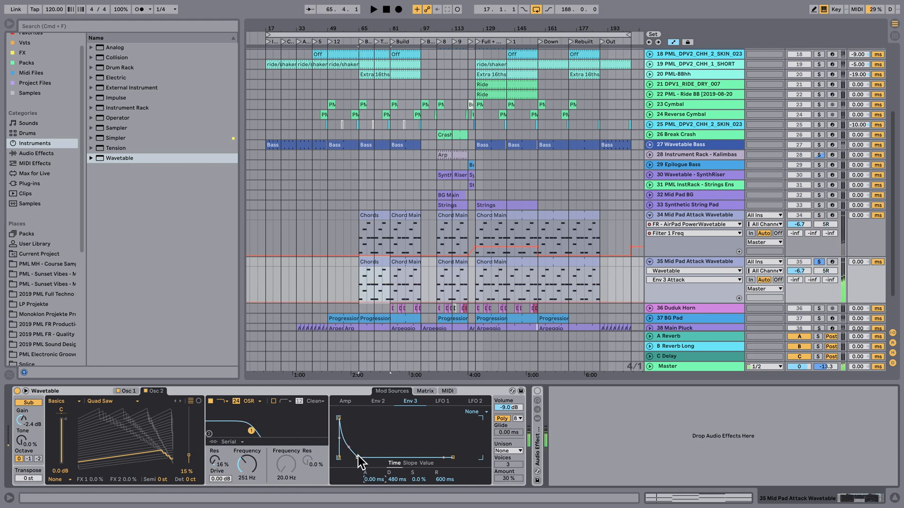
# Set the Env 3 decay time to 281 ms while auditioning the pitch attack on the chords
pyautogui.moveTo(397, 480)
pyautogui.mouseDown()
pyautogui.moveTo(397, 495)
pyautogui.moveTo(396, 477)
pyautogui.mouseUp()
pyautogui.press('space')
pyautogui.press('space')
pyautogui.press('space')
pyautogui.press('space')
pyautogui.press('space')
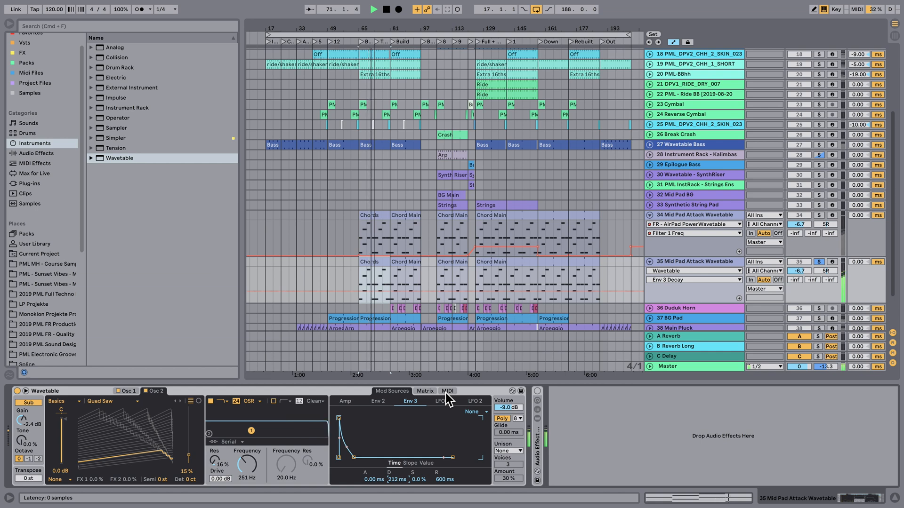
pyautogui.moveTo(406, 471); pyautogui.dragTo(406, 460)
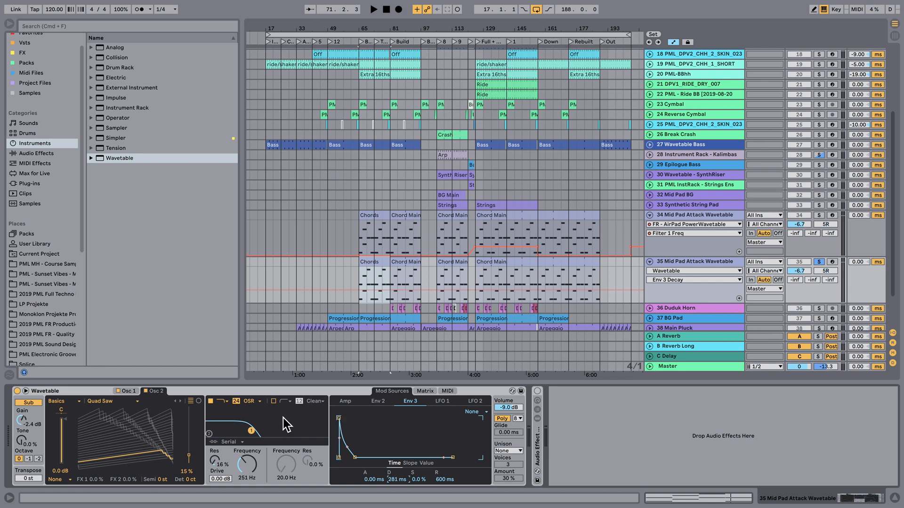
pyautogui.press('space')
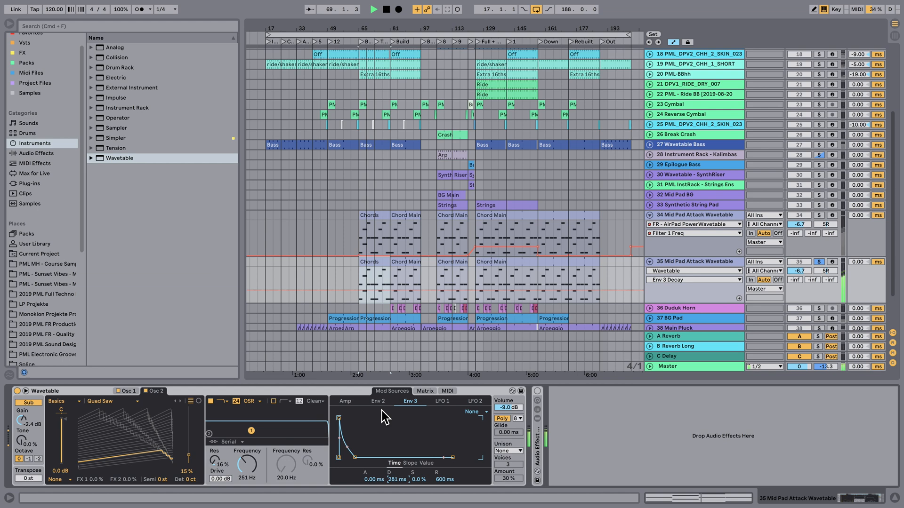
pyautogui.press('space')
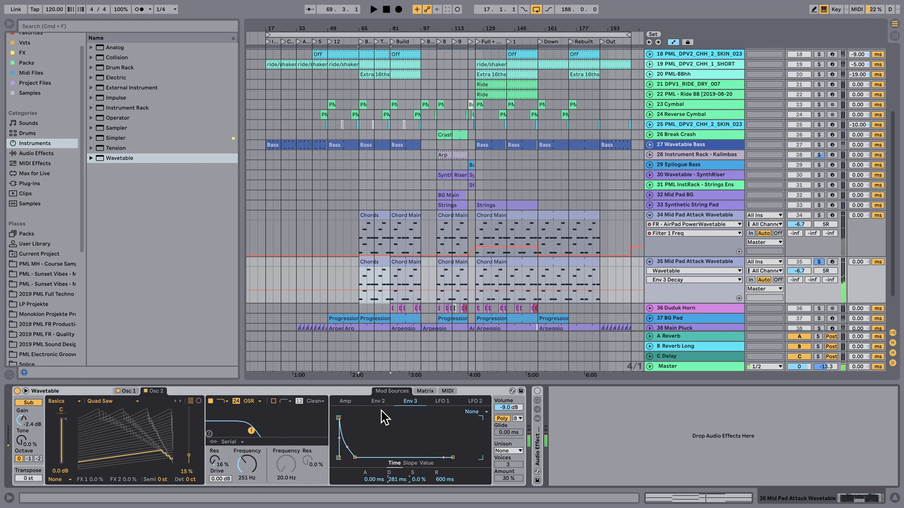
# Set the Amp envelope's attack time to 88.4 ms while auditioning the chords
pyautogui.click(349, 402)
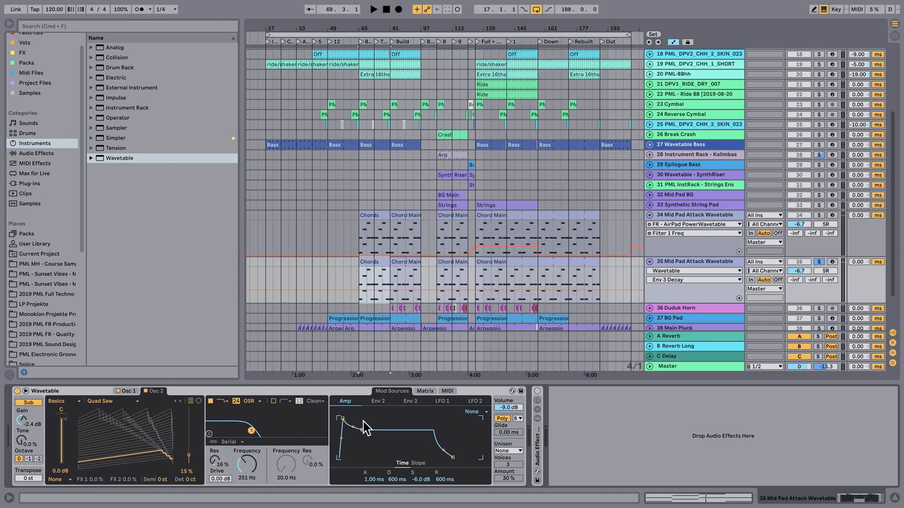
pyautogui.moveTo(374, 481); pyautogui.dragTo(374, 452)
pyautogui.press('space')
pyautogui.press('space')
pyautogui.press('space')
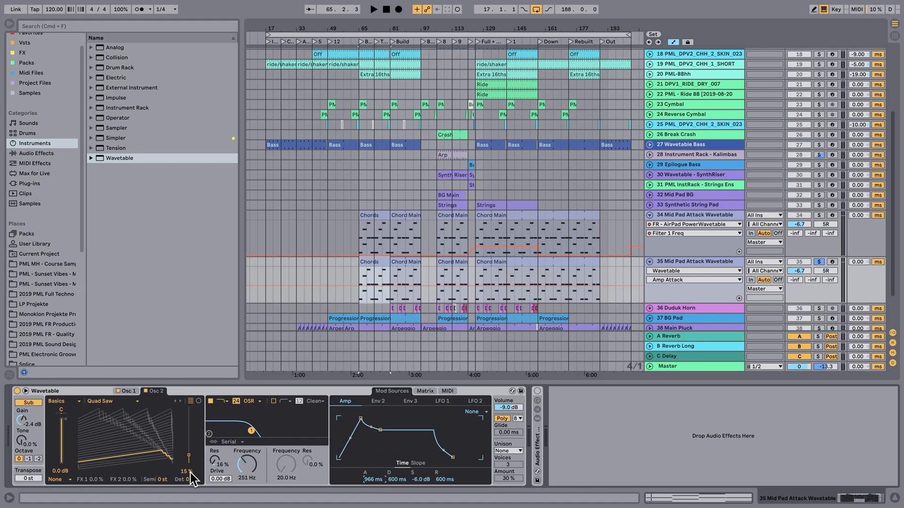
pyautogui.moveTo(372, 479); pyautogui.dragTo(374, 498)
pyautogui.press('space')
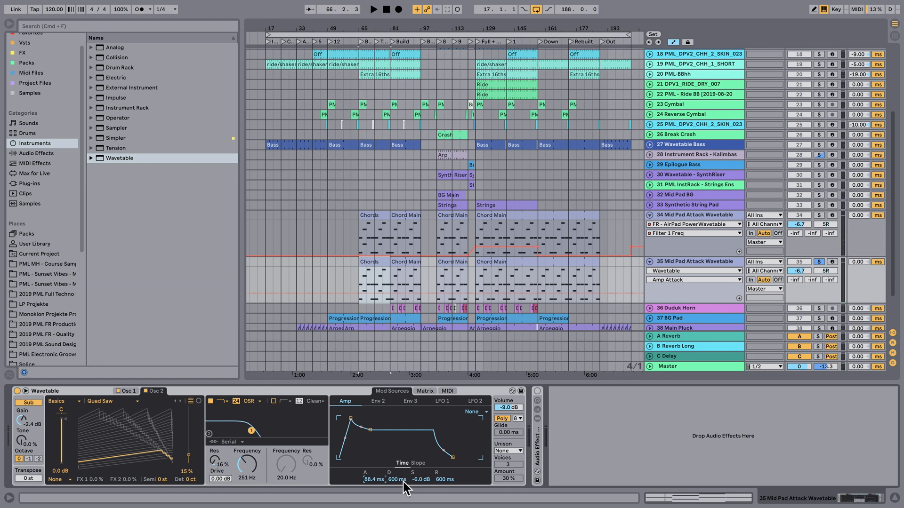
# Set the Amp envelope's decay time to 2.76 s while auditioning the chords
pyautogui.moveTo(401, 482); pyautogui.dragTo(401, 464)
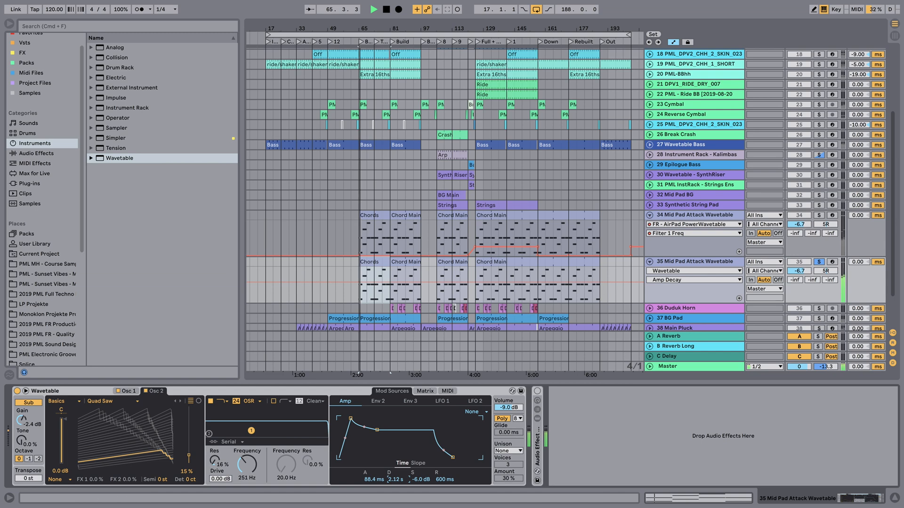
pyautogui.moveTo(401, 464); pyautogui.dragTo(401, 463)
pyautogui.press('space')
pyautogui.press('space')
pyautogui.press('space')
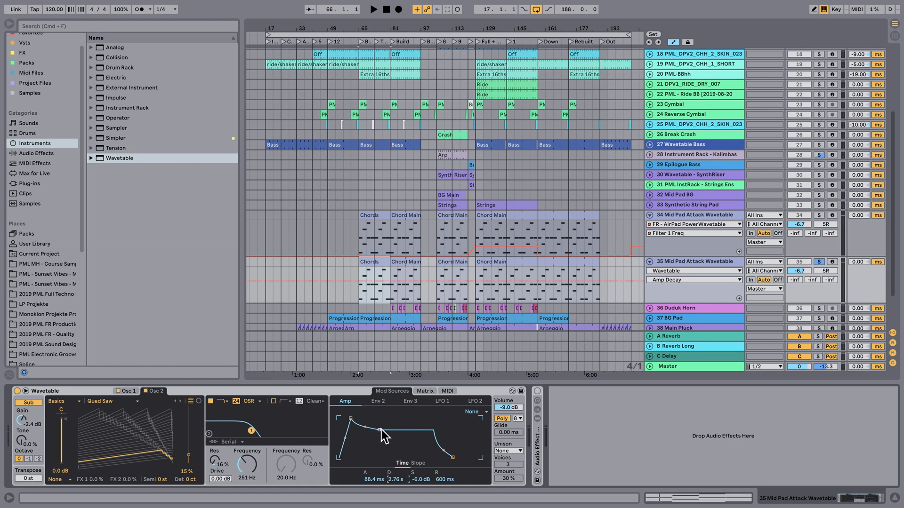
# Set the Amp envelope's sustain level to -23 dB and play back the chords
pyautogui.moveTo(421, 479)
pyautogui.mouseDown()
pyautogui.moveTo(420, 504)
pyautogui.moveTo(418, 479)
pyautogui.mouseUp()
pyautogui.press('space')
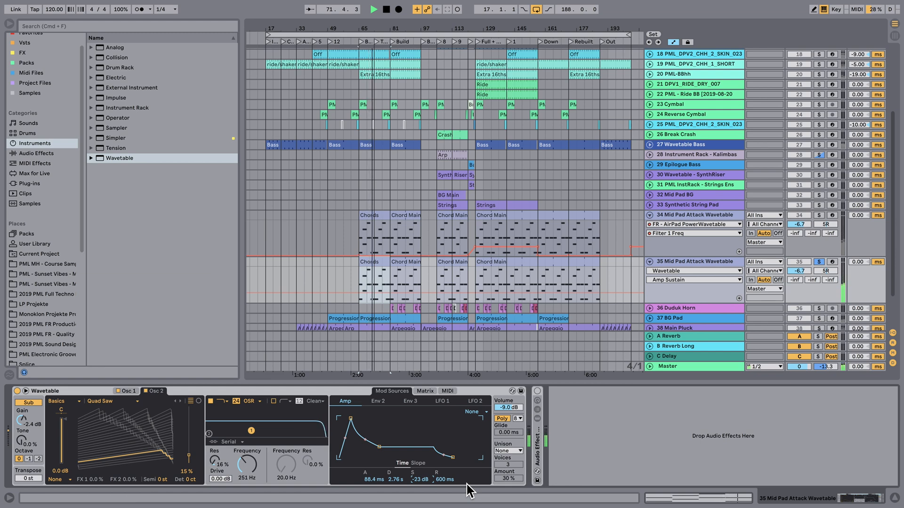
pyautogui.press('space')
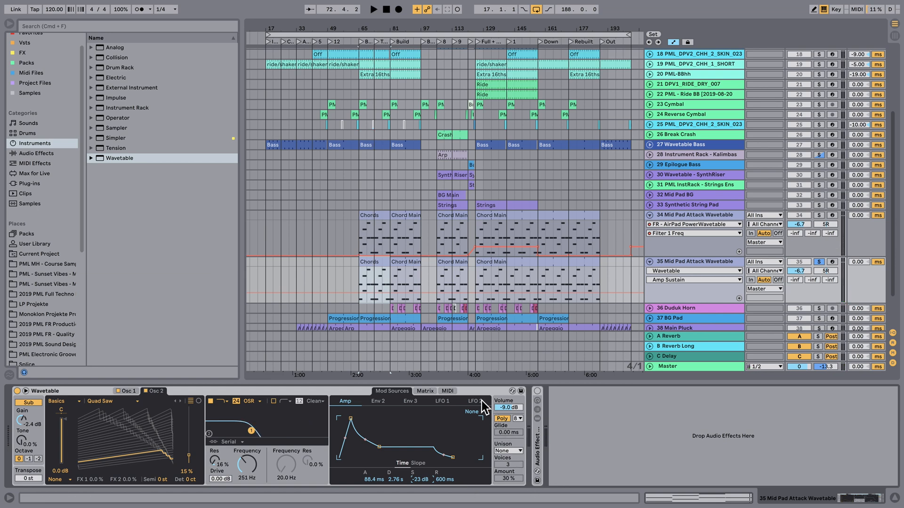
# Modulate the pitch with LFO 2 at an amount of 6.8 in the modulation matrix and audition it
pyautogui.click(431, 392)
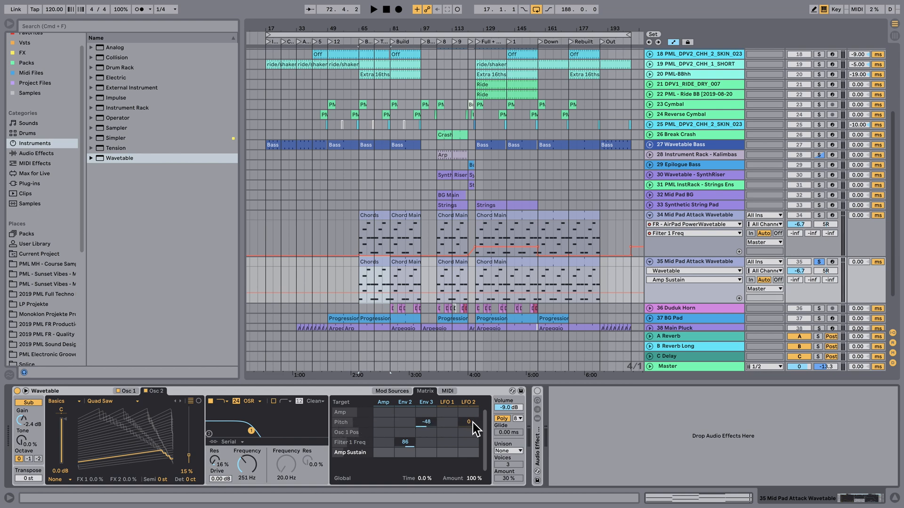
pyautogui.moveTo(469, 422); pyautogui.dragTo(471, 408)
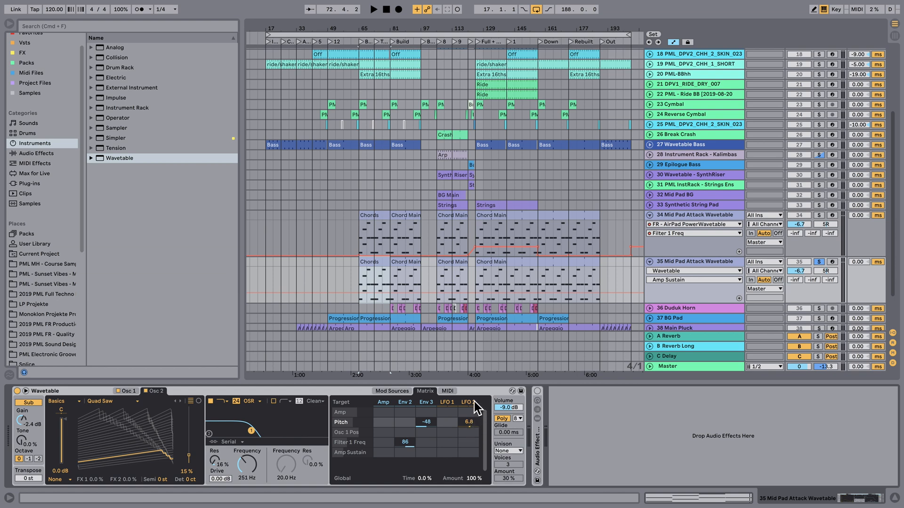
pyautogui.click(473, 402)
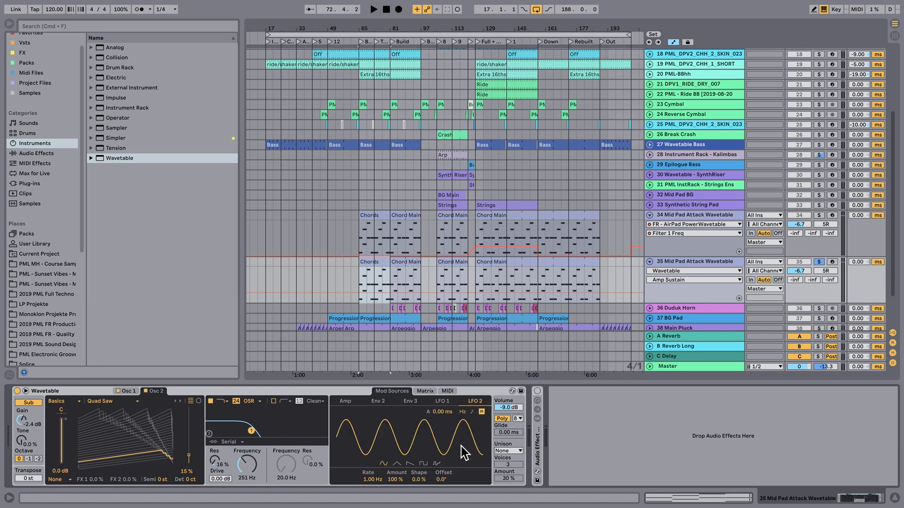
pyautogui.click(397, 480)
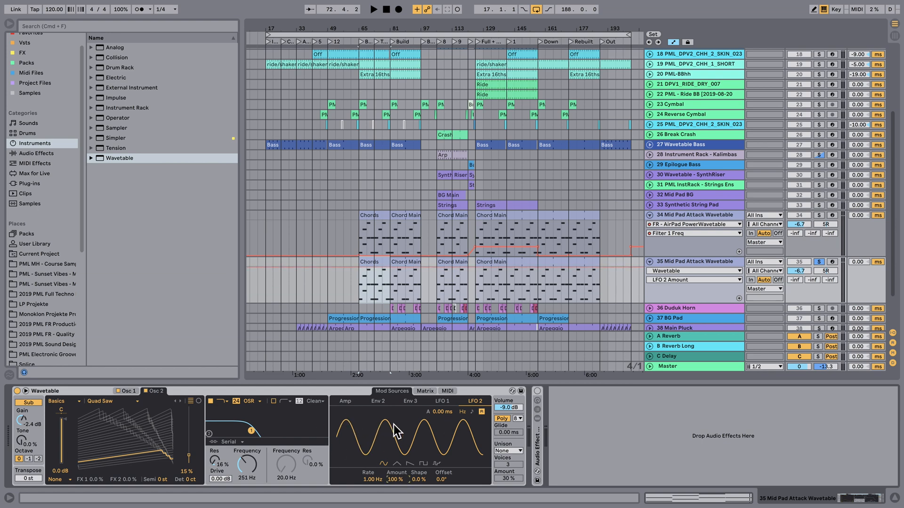
pyautogui.press('space')
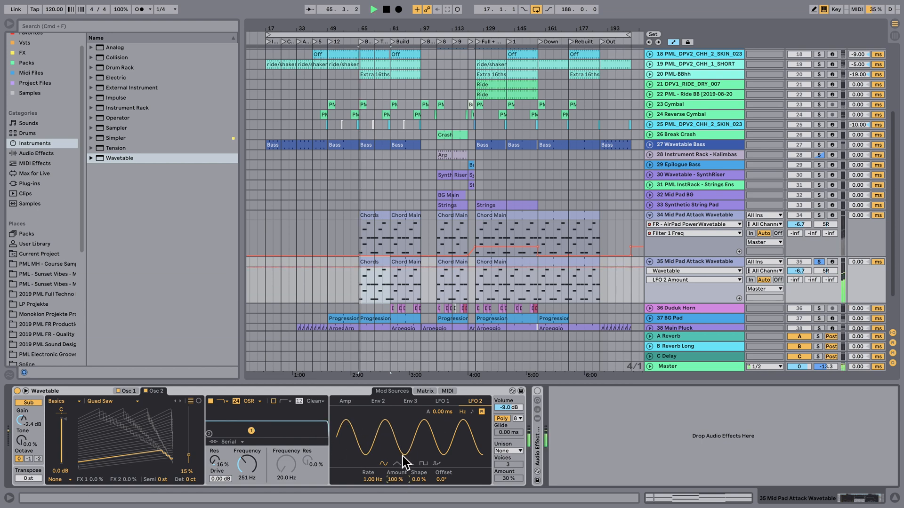
pyautogui.press('space')
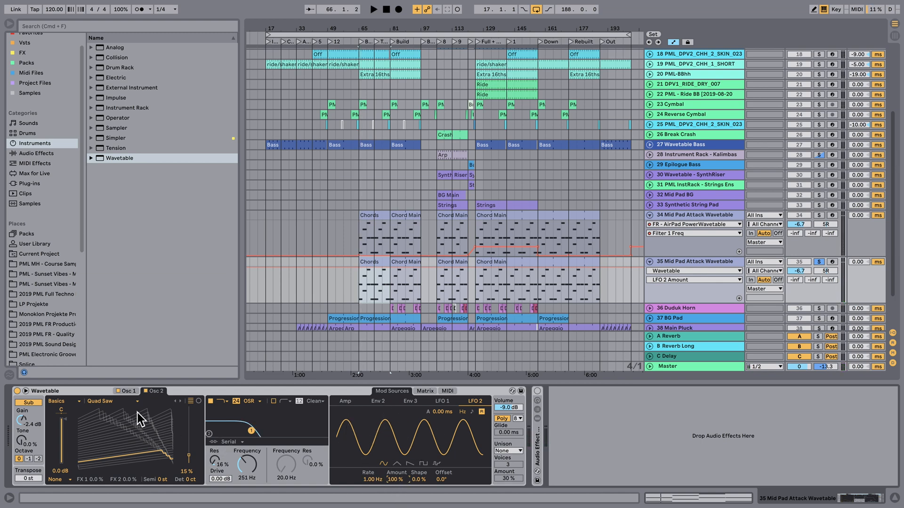
# Set the LFO 2 amount to 4.7% while auditioning, and set its rate to 0.62 Hz
pyautogui.moveTo(394, 479); pyautogui.dragTo(394, 495)
pyautogui.press('space')
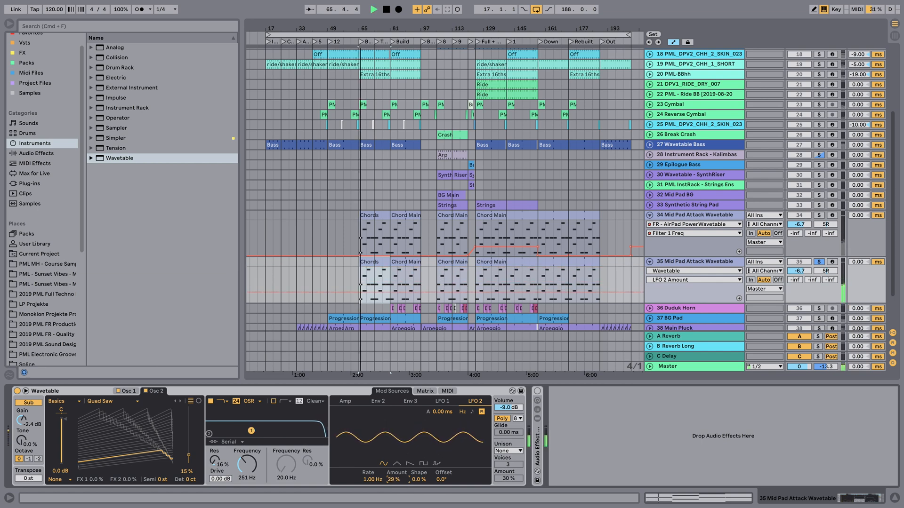
pyautogui.press('space')
pyautogui.press('space')
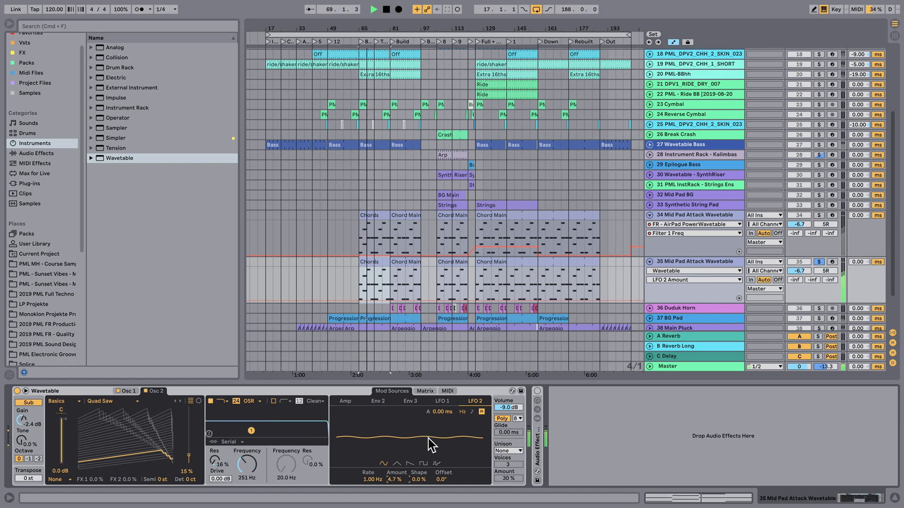
pyautogui.press('space')
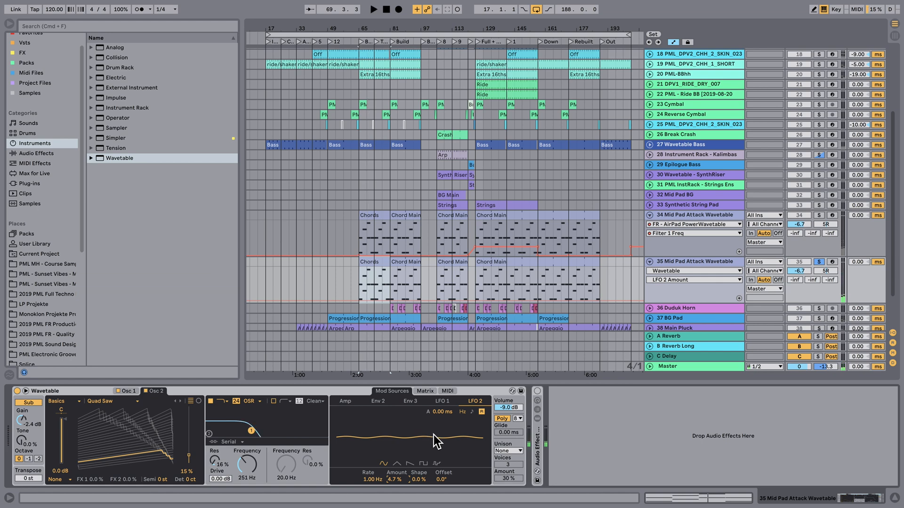
pyautogui.moveTo(371, 480); pyautogui.dragTo(371, 488)
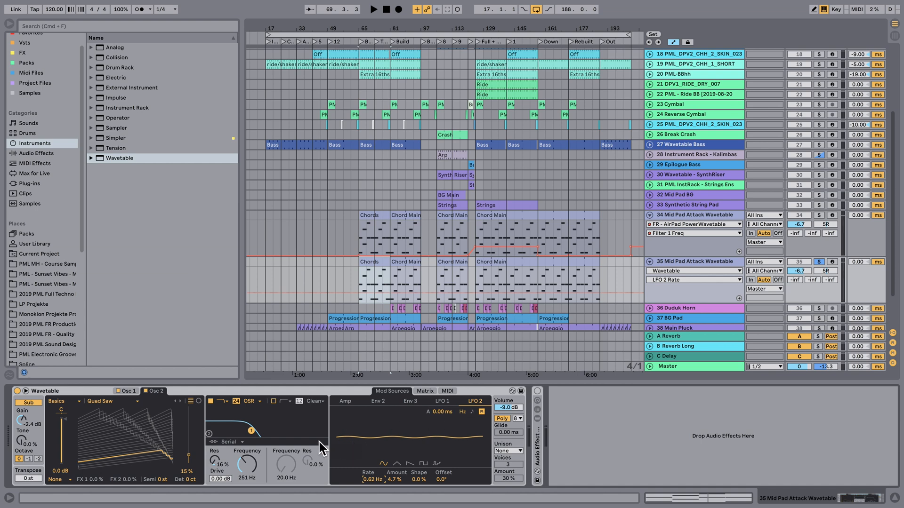
# Set the LFO 2 attack time to 545 ms and play back the chords
pyautogui.click(434, 417)
pyautogui.moveTo(439, 418); pyautogui.dragTo(439, 398)
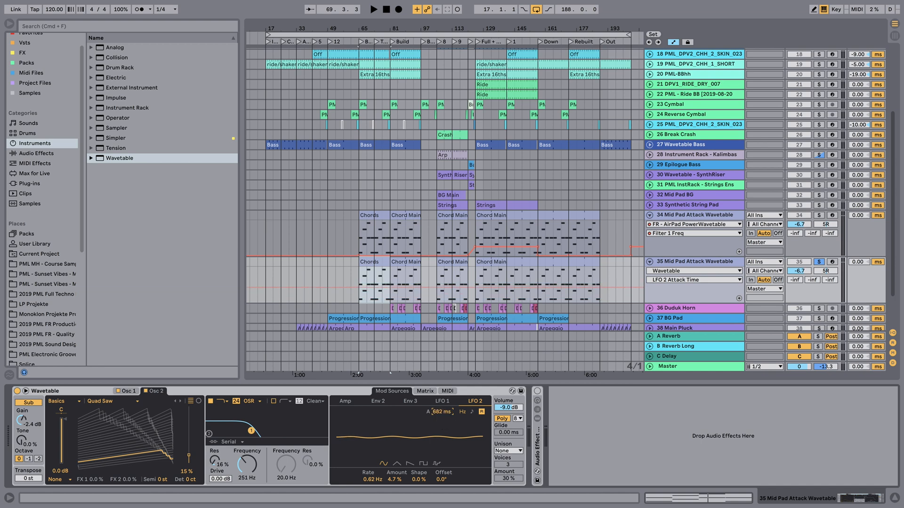
pyautogui.moveTo(444, 413); pyautogui.dragTo(444, 414)
pyautogui.press('space')
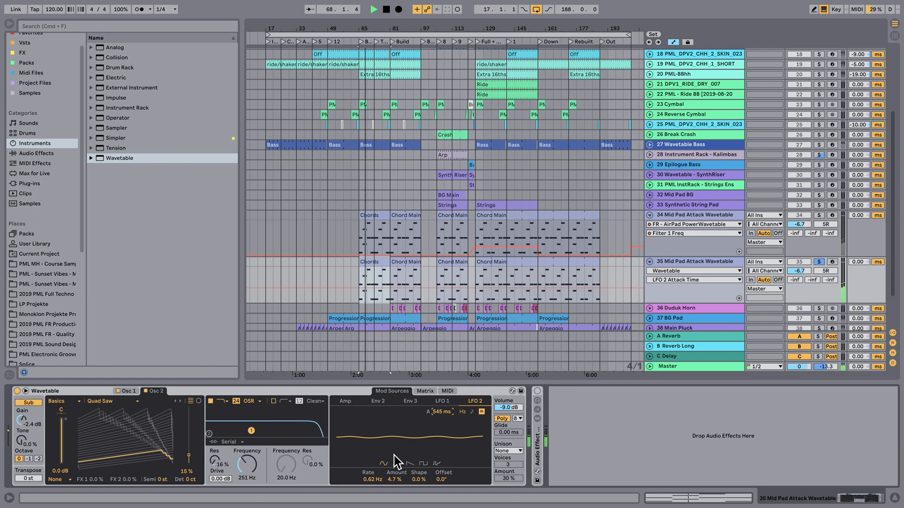
pyautogui.press('space')
# Reduce the LFO 2 amount to 1.8% and audition the chords
pyautogui.moveTo(397, 480)
pyautogui.mouseDown()
pyautogui.moveTo(396, 493)
pyautogui.moveTo(398, 484)
pyautogui.mouseUp()
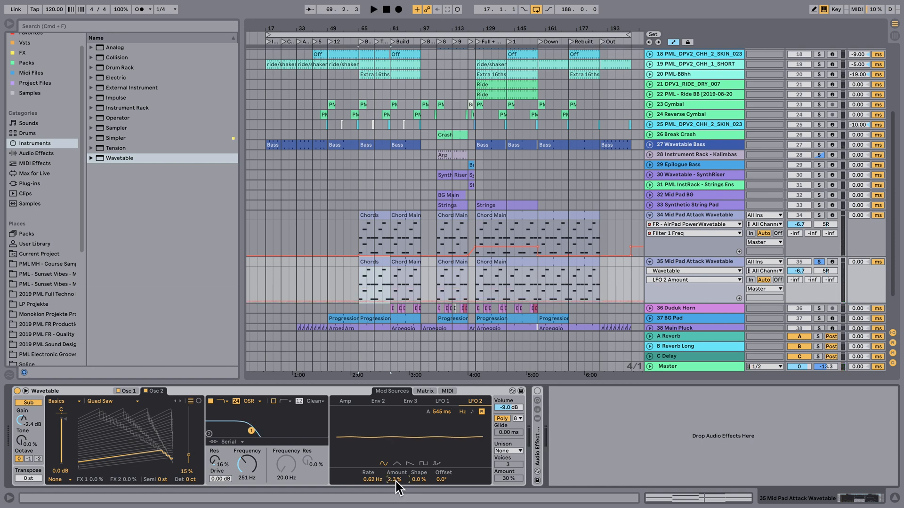
pyautogui.press('Up')
pyautogui.press('space')
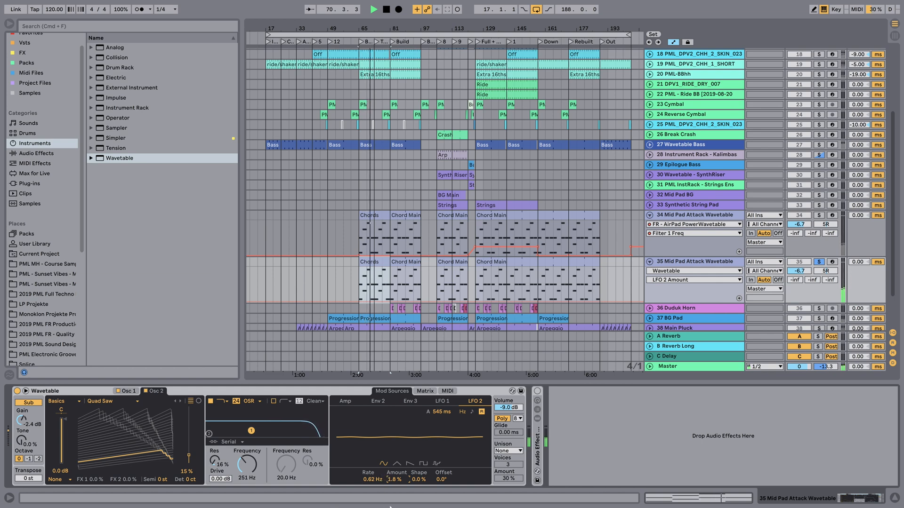
# Lower the first filter's frequency to 20 Hz and play back the chords
pyautogui.moveTo(247, 463); pyautogui.dragTo(248, 490)
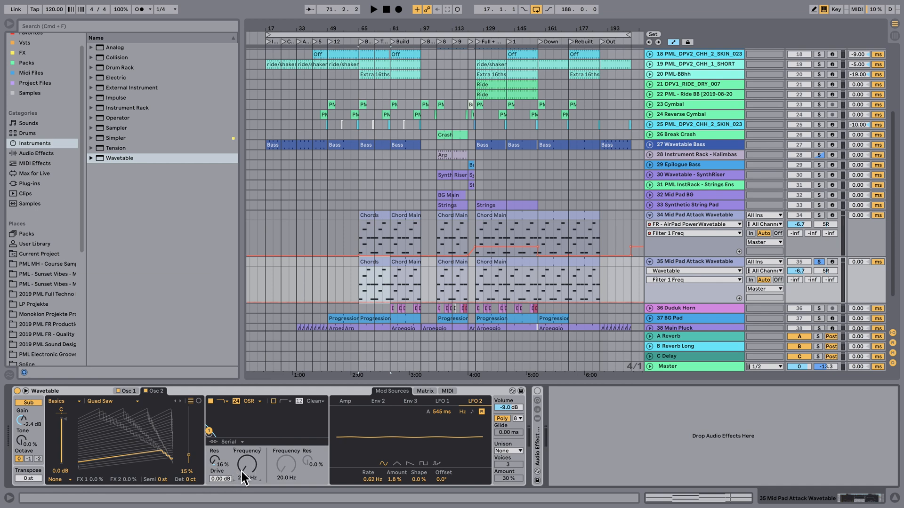
pyautogui.press('space')
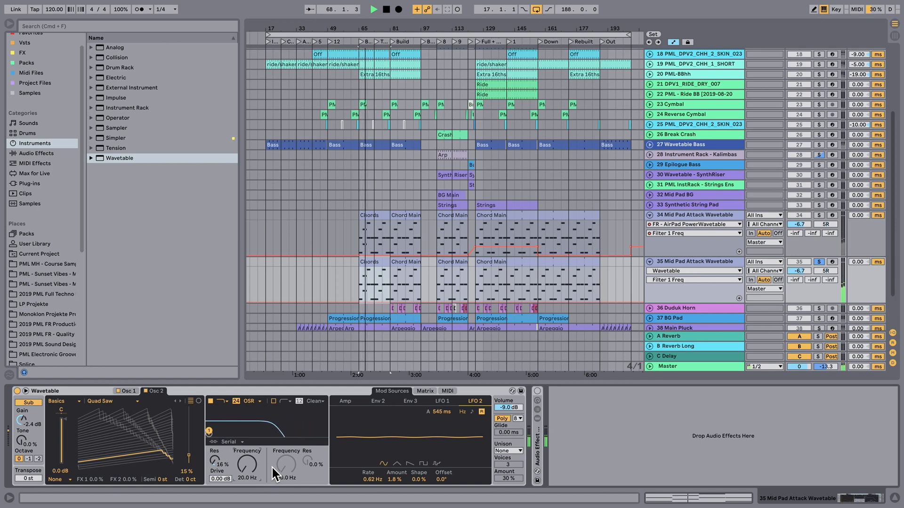
pyautogui.press('space')
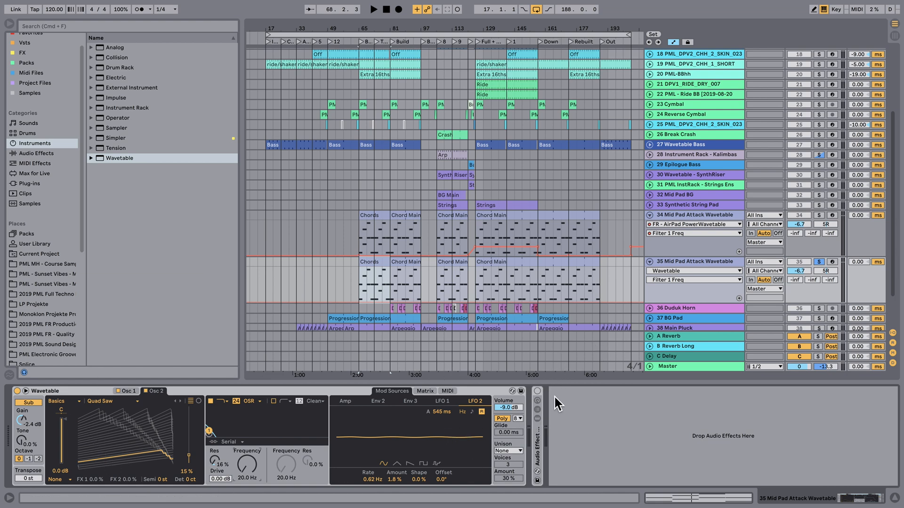
# Unfold and enable the Audio Effect Rack, and bypass its two Auto Filters, the Utility and the second EQ Eight
pyautogui.doubleClick(538, 439)
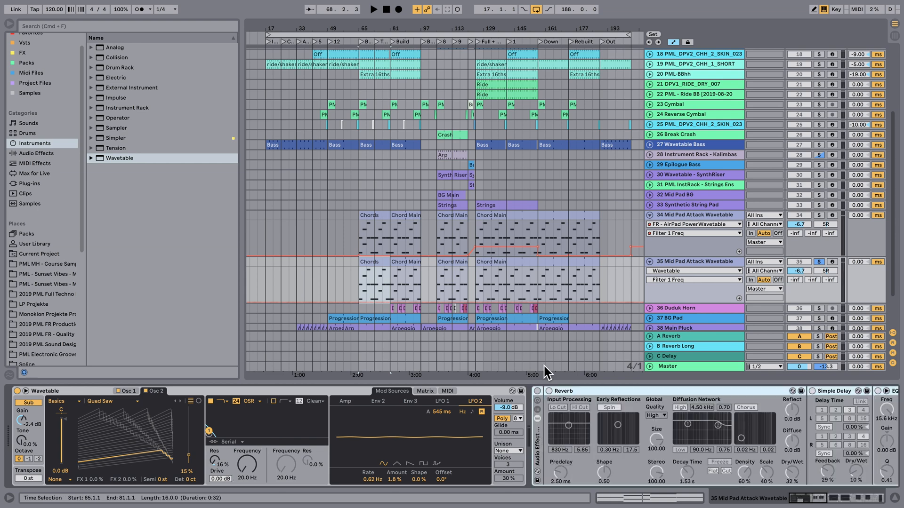
pyautogui.click(537, 391)
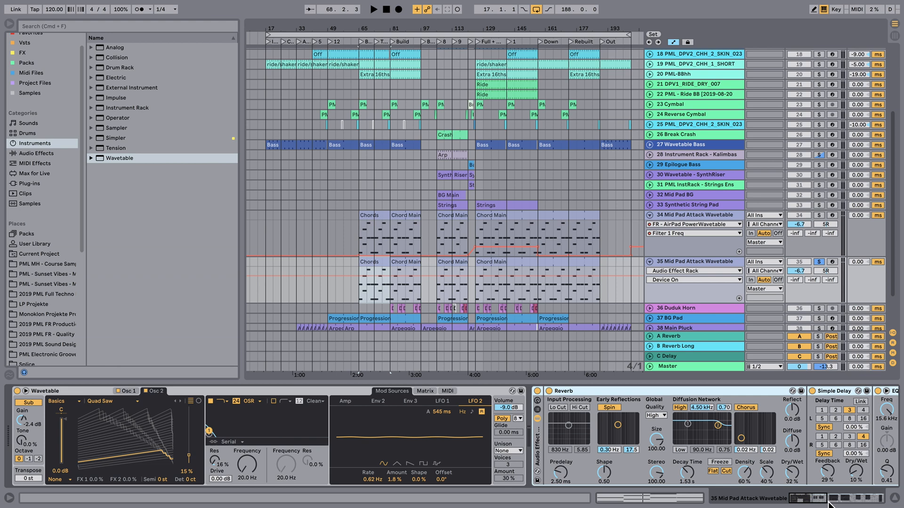
pyautogui.moveTo(819, 500); pyautogui.dragTo(856, 497)
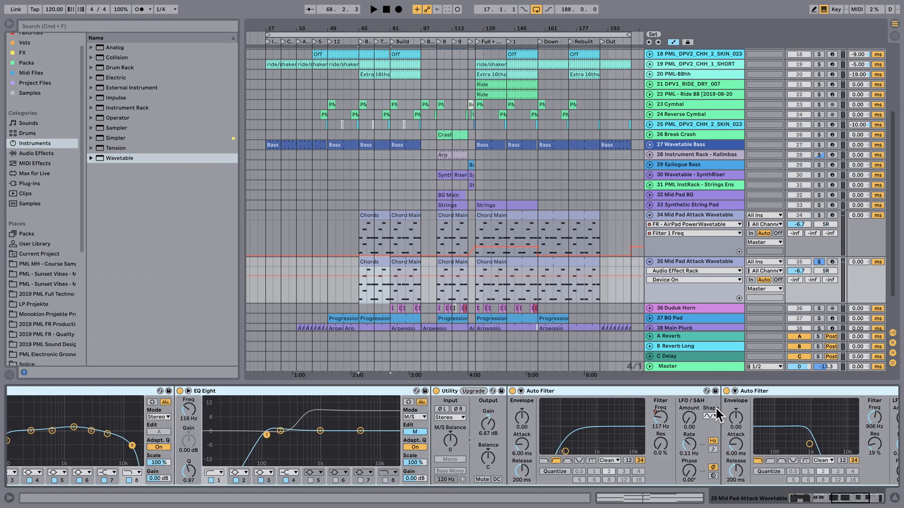
pyautogui.click(726, 391)
pyautogui.click(513, 391)
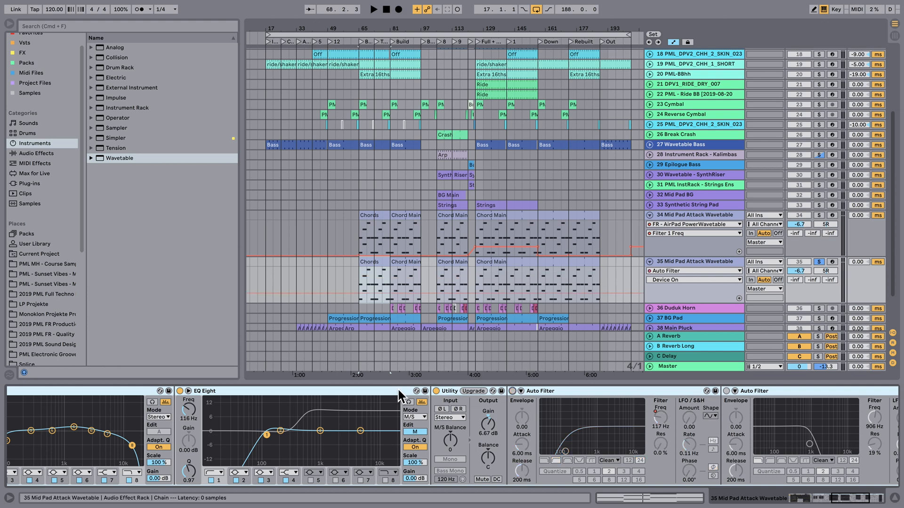
pyautogui.click(435, 391)
pyautogui.click(179, 391)
# Bypass the rack's first EQ Eight, Simple Delay and Reverb, and play the chords dry
pyautogui.moveTo(844, 501); pyautogui.dragTo(814, 500)
pyautogui.click(508, 392)
pyautogui.click(442, 392)
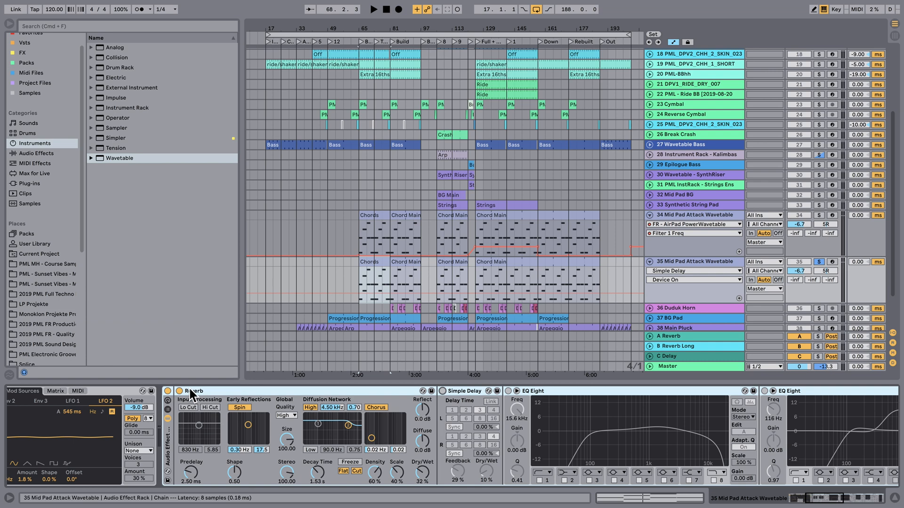
pyautogui.click(180, 391)
pyautogui.press('space')
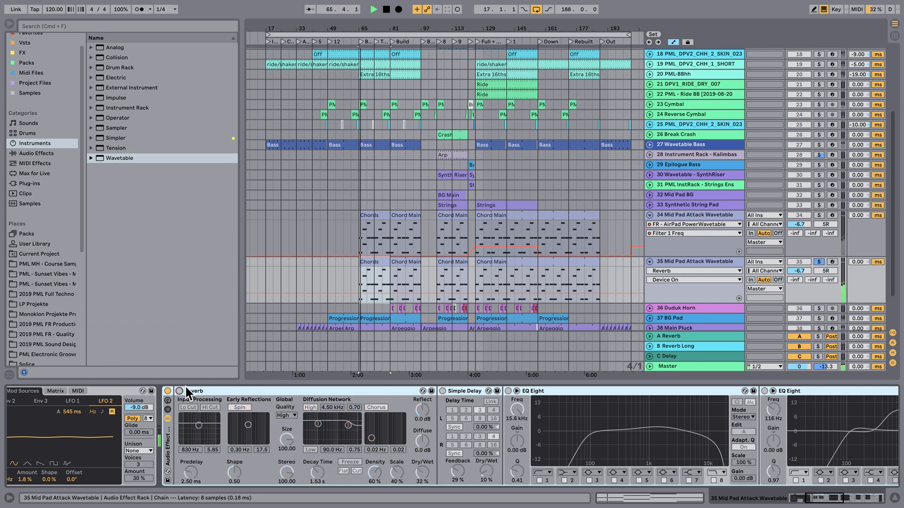
pyautogui.press('space')
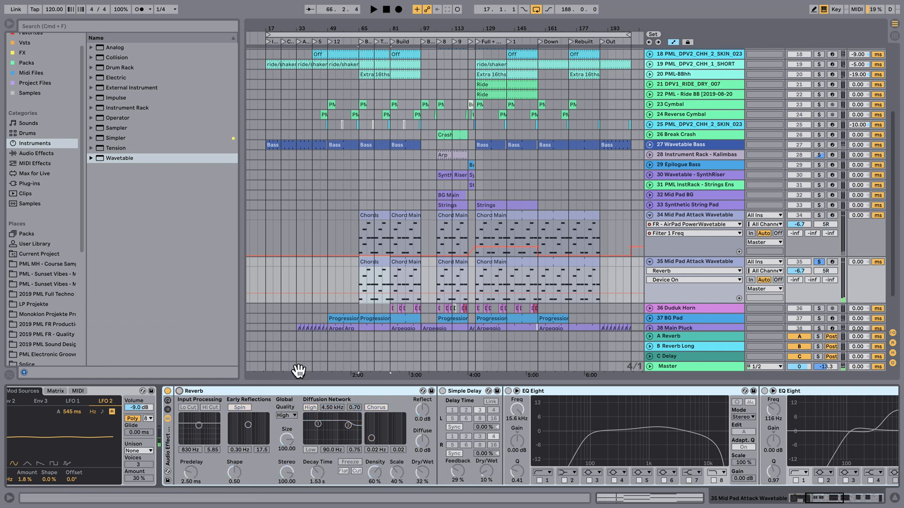
# Enable the Reverb on the chord track and audition the chords with it
pyautogui.click(180, 391)
pyautogui.press('space')
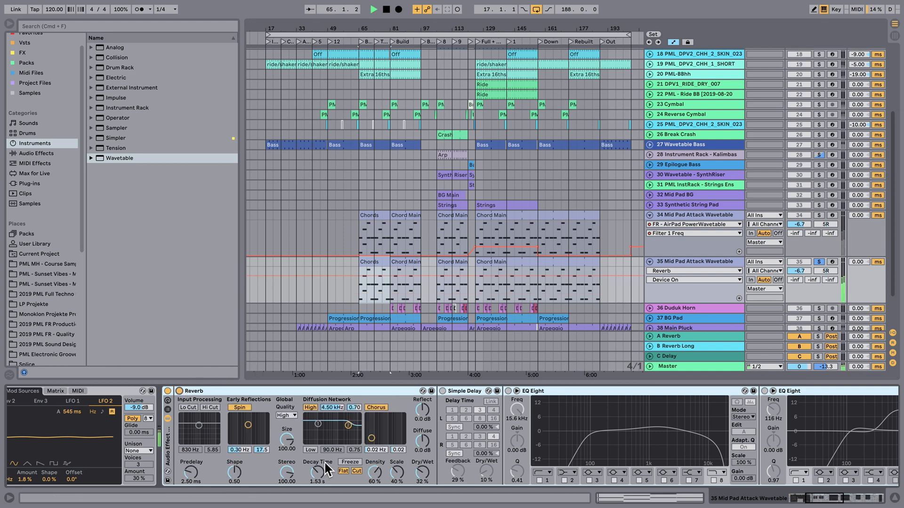
pyautogui.press('space')
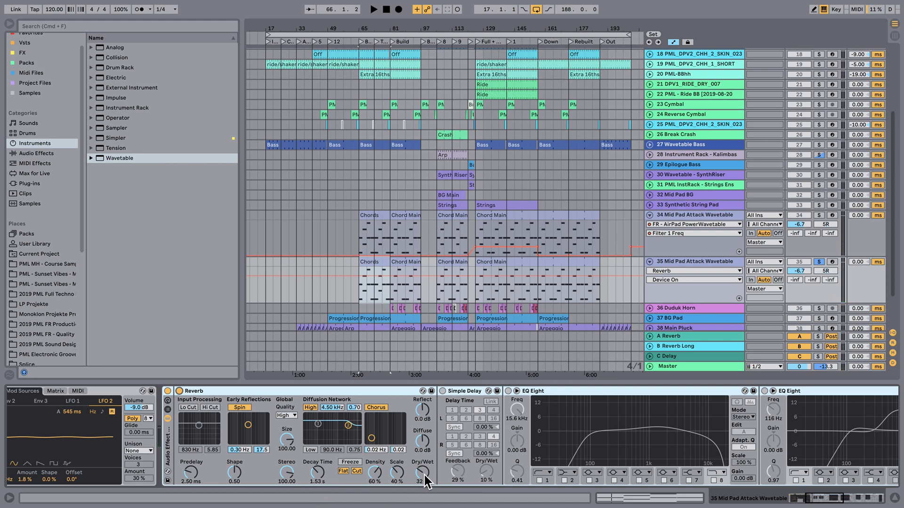
pyautogui.press('space')
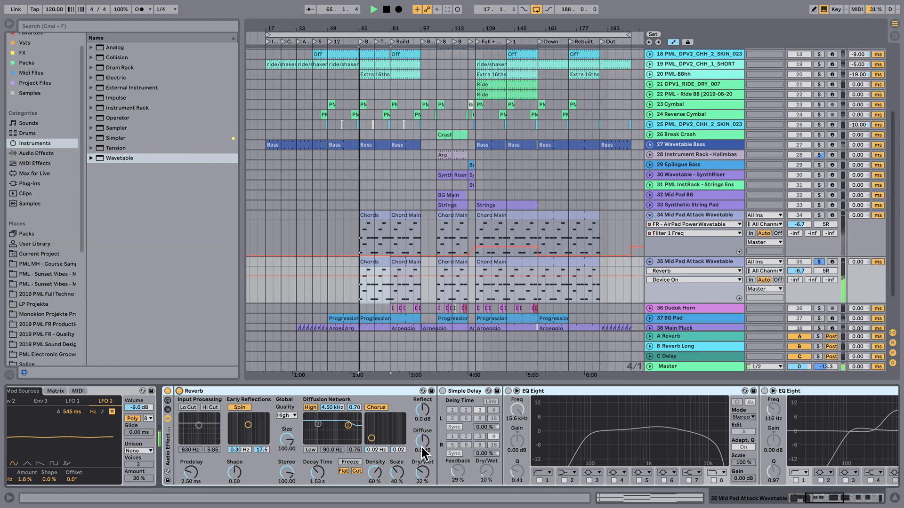
pyautogui.press('space')
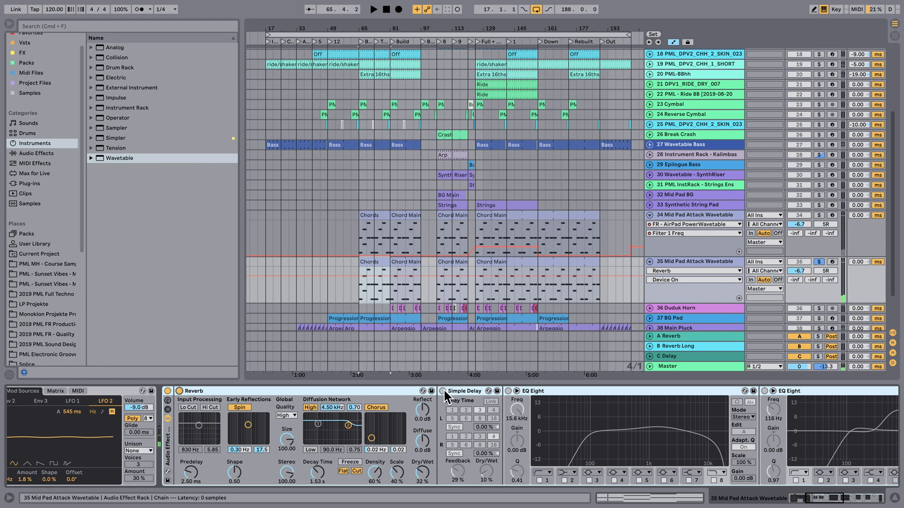
# Enable the Simple Delay after the Reverb and play back the chords
pyautogui.click(443, 391)
pyautogui.press('space')
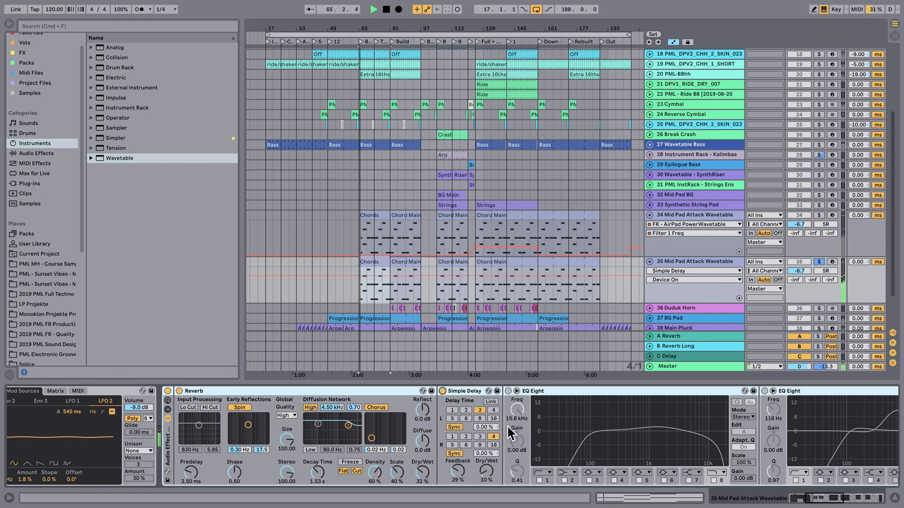
pyautogui.press('space')
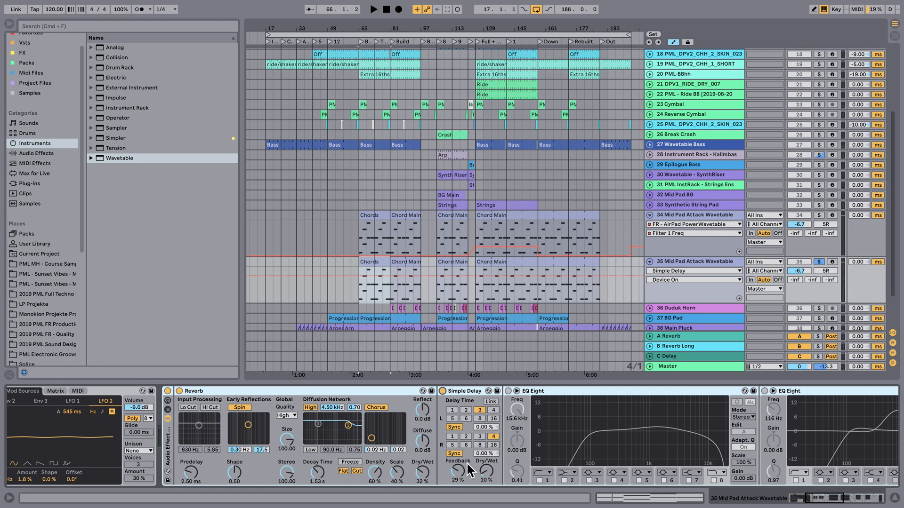
# Enable the first EQ Eight, check its bands 5 and 8, and audition the chords
pyautogui.click(509, 390)
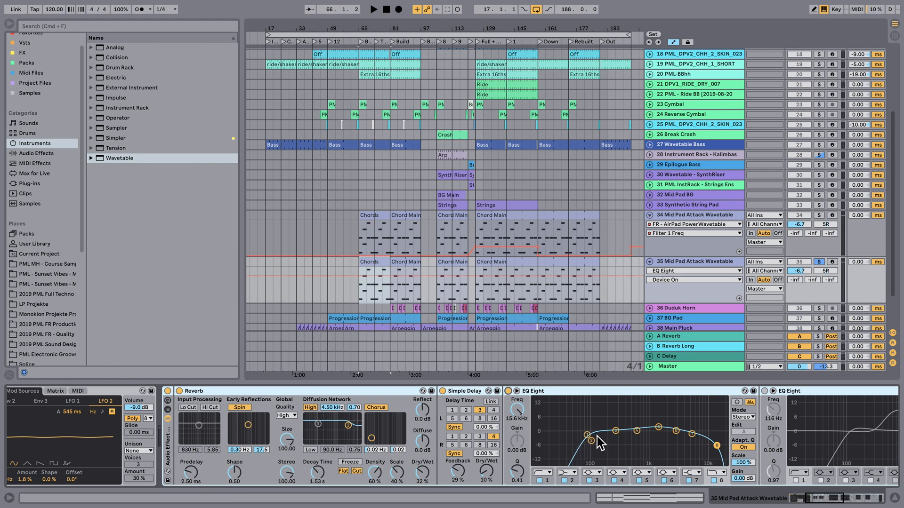
pyautogui.click(658, 428)
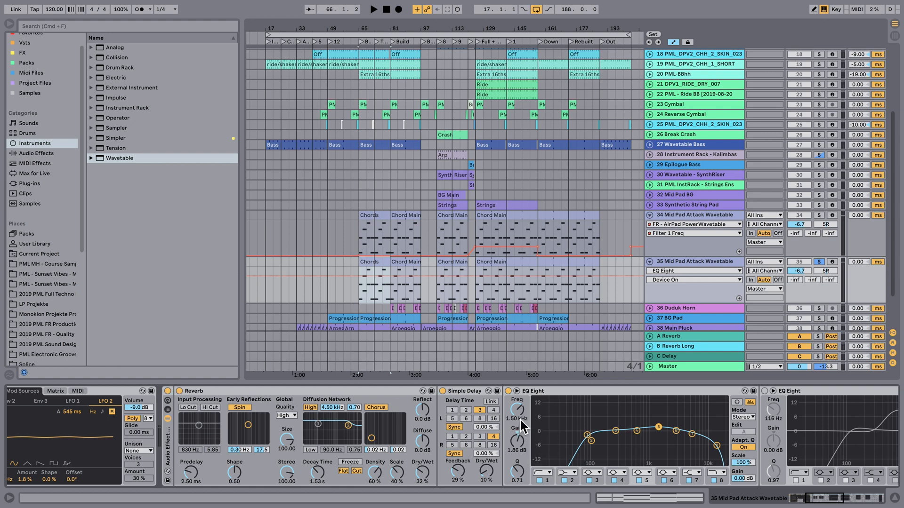
pyautogui.click(717, 446)
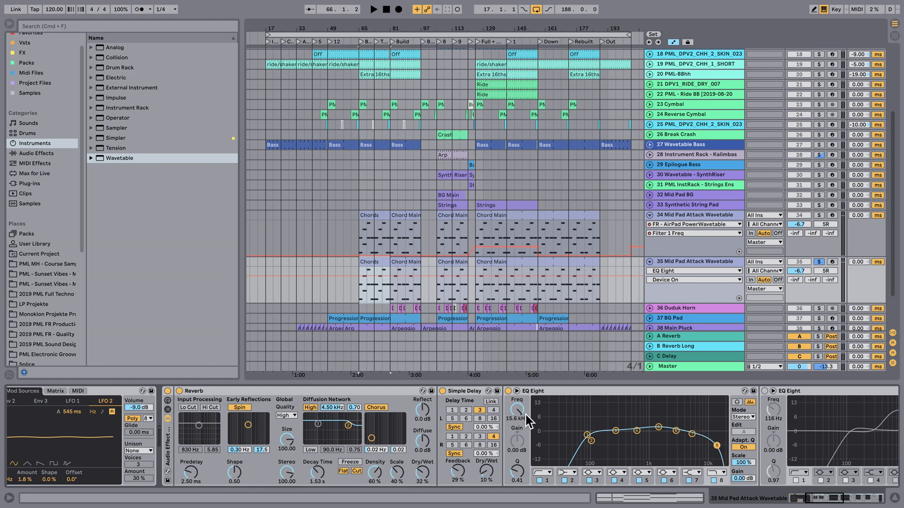
pyautogui.press('space')
pyautogui.moveTo(819, 502); pyautogui.dragTo(831, 501)
pyautogui.press('space')
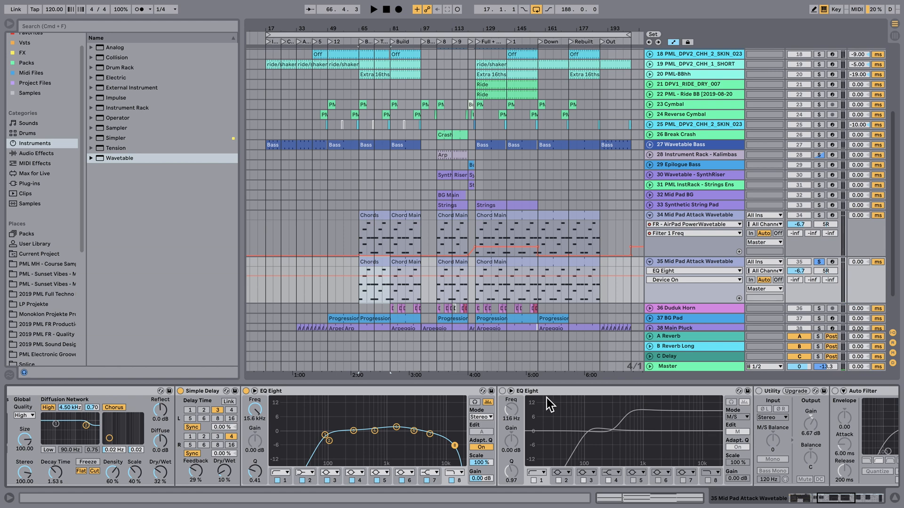
# Enable the second EQ Eight, switch its M/S editing to the side channel and select band 7
pyautogui.click(502, 391)
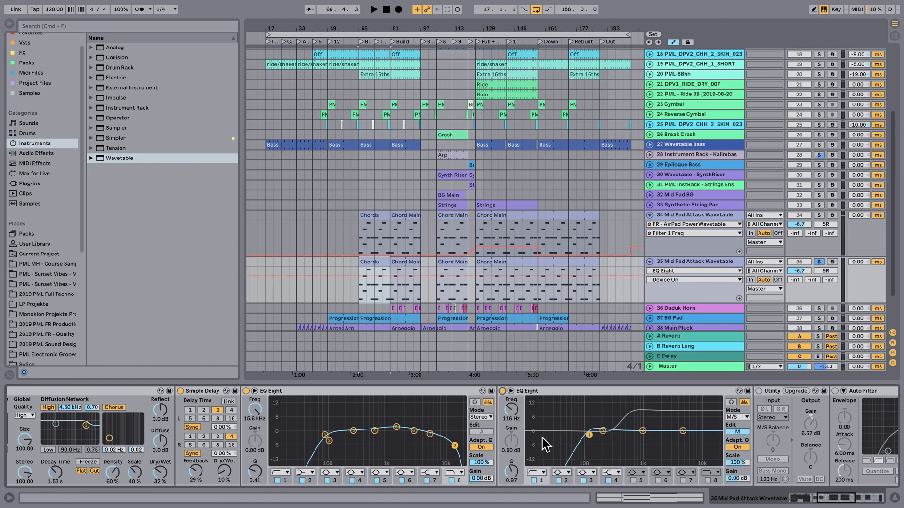
pyautogui.click(737, 432)
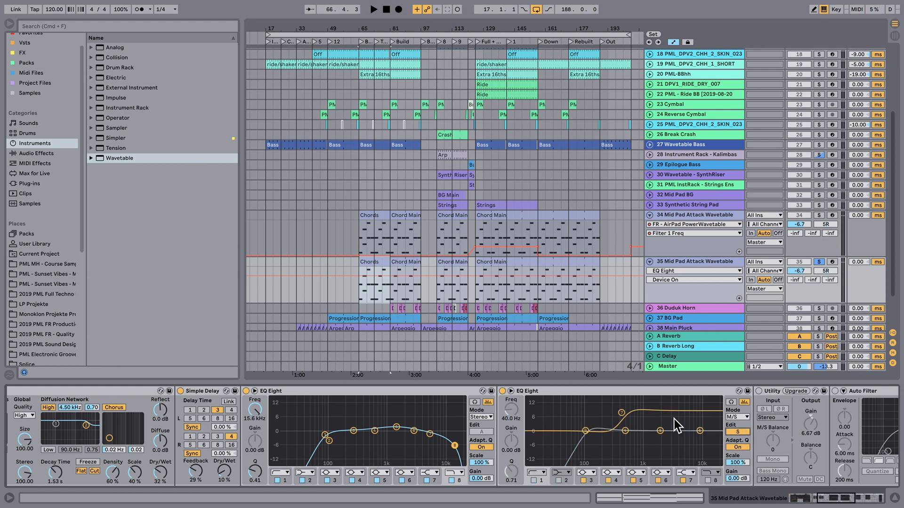
pyautogui.click(621, 414)
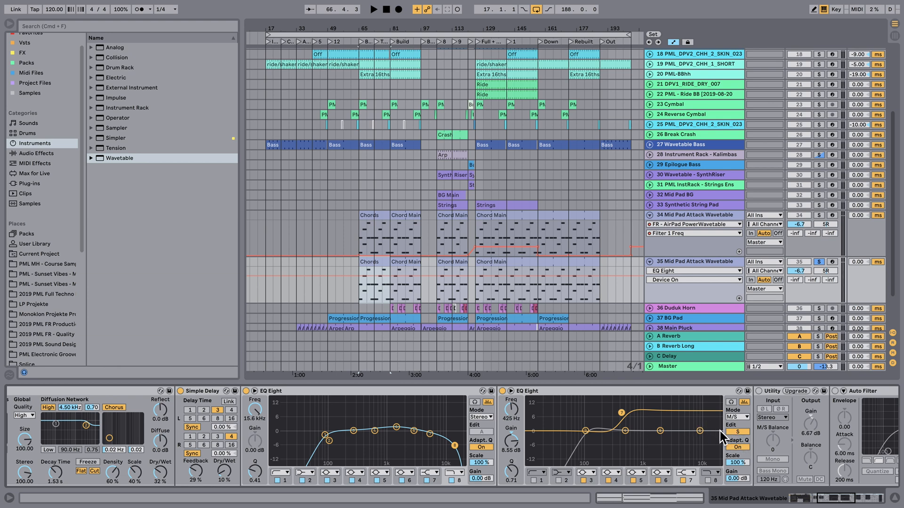
# Compare the chords with the second EQ Eight on and bypassed, leaving it enabled
pyautogui.press('space')
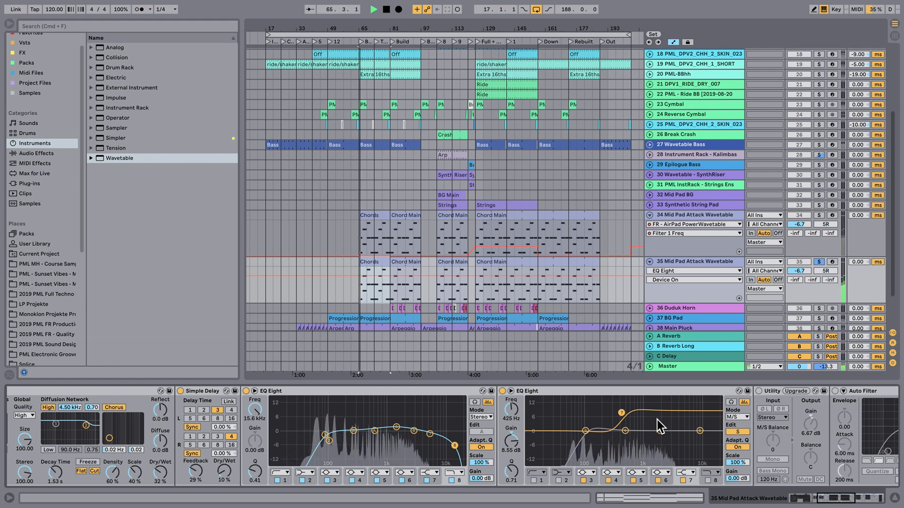
pyautogui.click(502, 391)
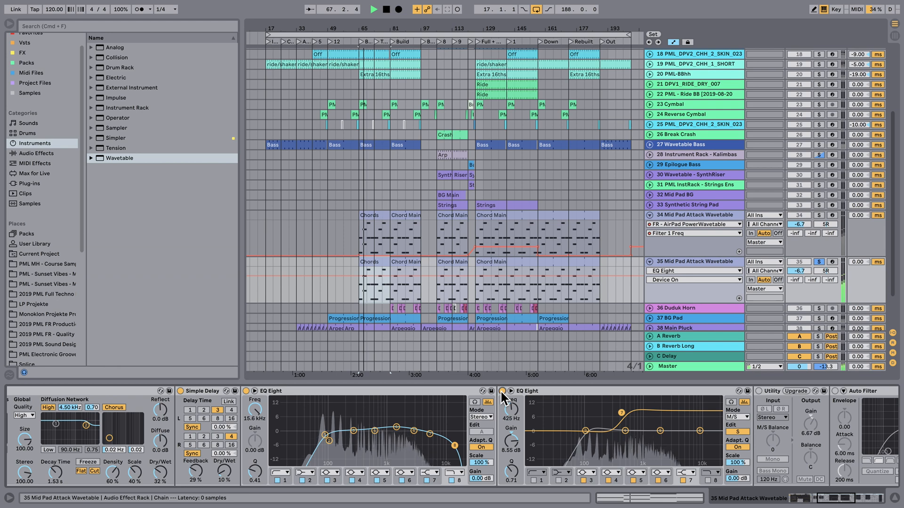
pyautogui.press('space')
pyautogui.press('space')
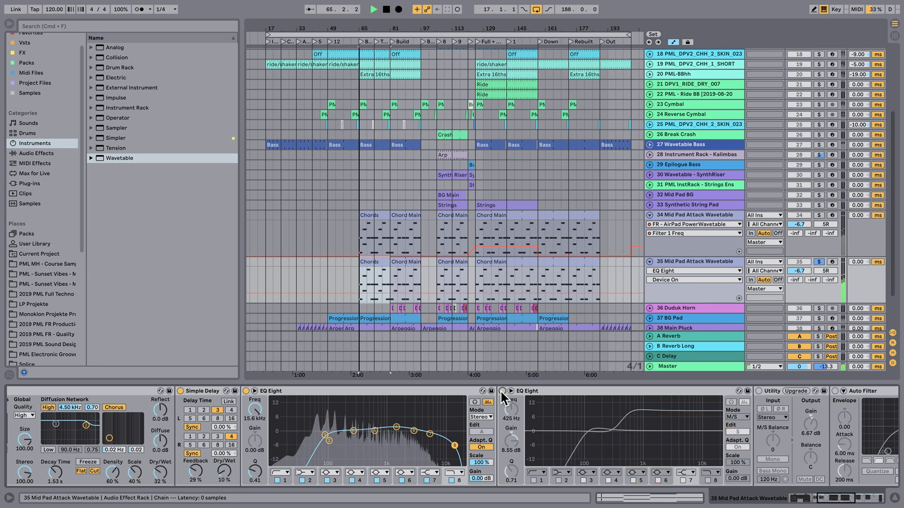
pyautogui.press('space')
pyautogui.click(501, 391)
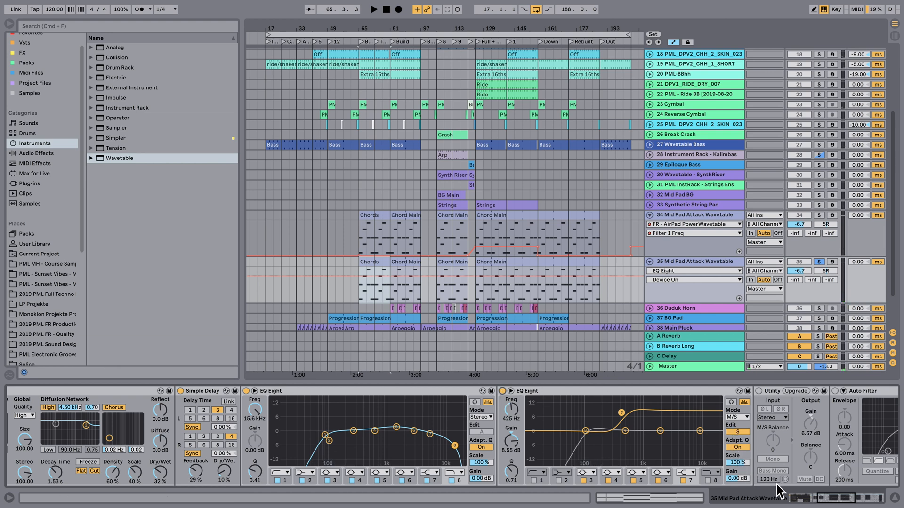
# Enable the Utility and the first Auto Filter, and select the filter's Frequency parameter while auditioning the chords
pyautogui.moveTo(833, 504); pyautogui.dragTo(844, 504)
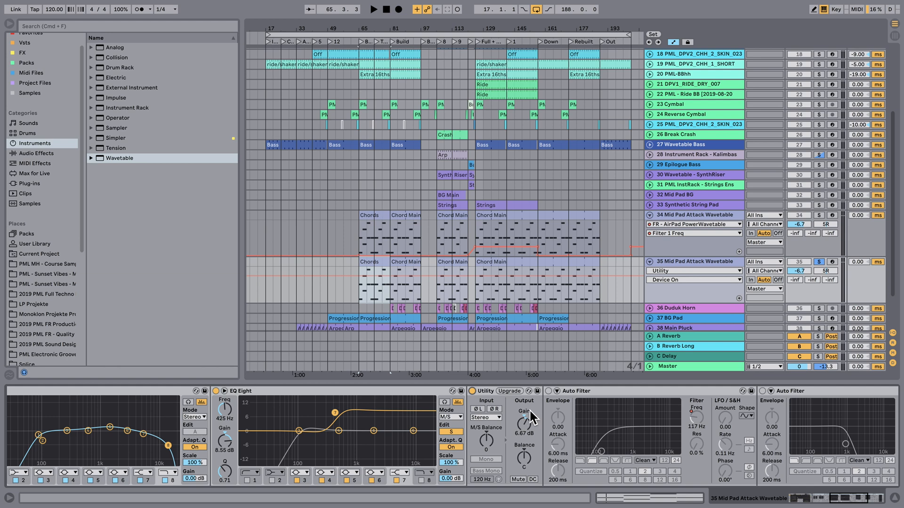
pyautogui.click(548, 390)
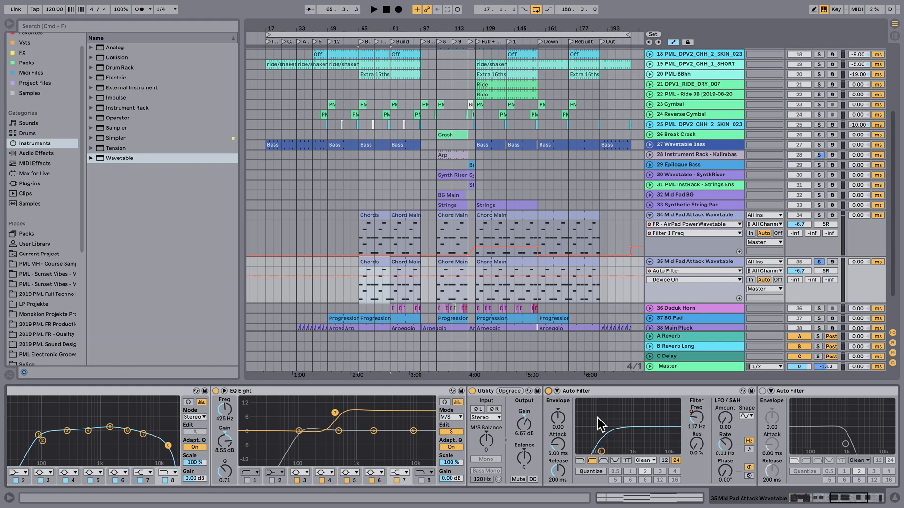
pyautogui.press('space')
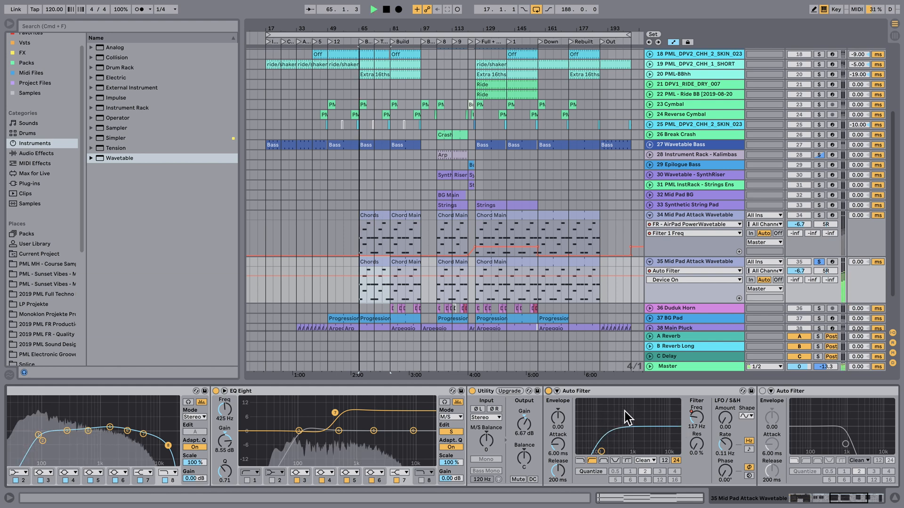
pyautogui.click(697, 418)
pyautogui.press('space')
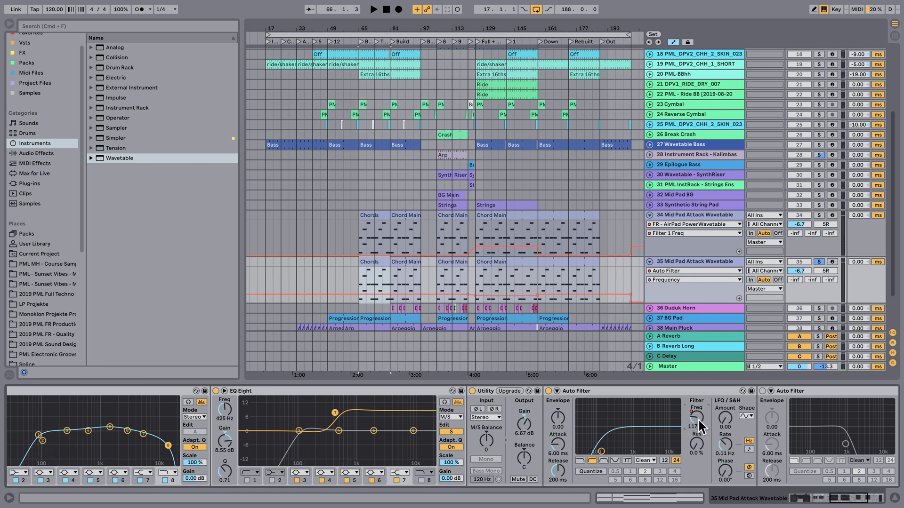
# Try the first Auto Filter's frequency at 26.0 Hz, then re-enable its overridden automation
pyautogui.press('space')
pyautogui.moveTo(697, 418)
pyautogui.mouseDown()
pyautogui.moveTo(697, 394)
pyautogui.moveTo(697, 430)
pyautogui.mouseUp()
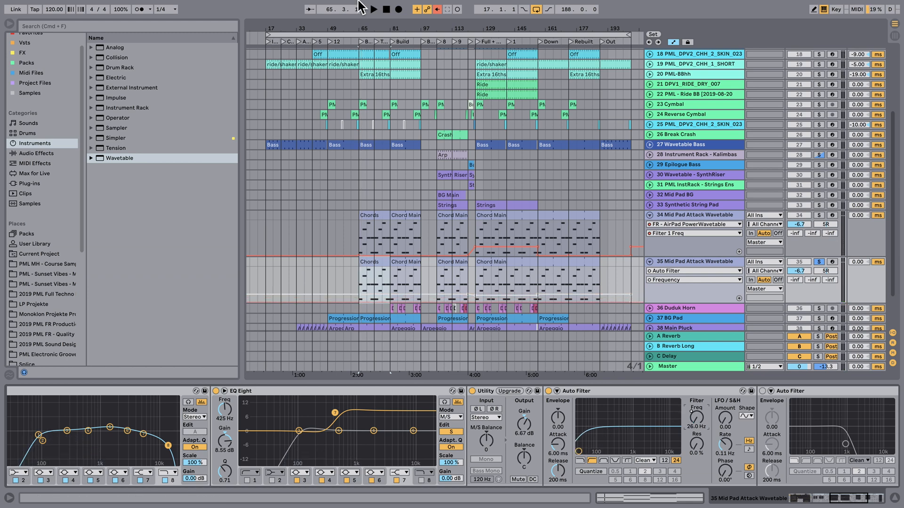
pyautogui.click(438, 9)
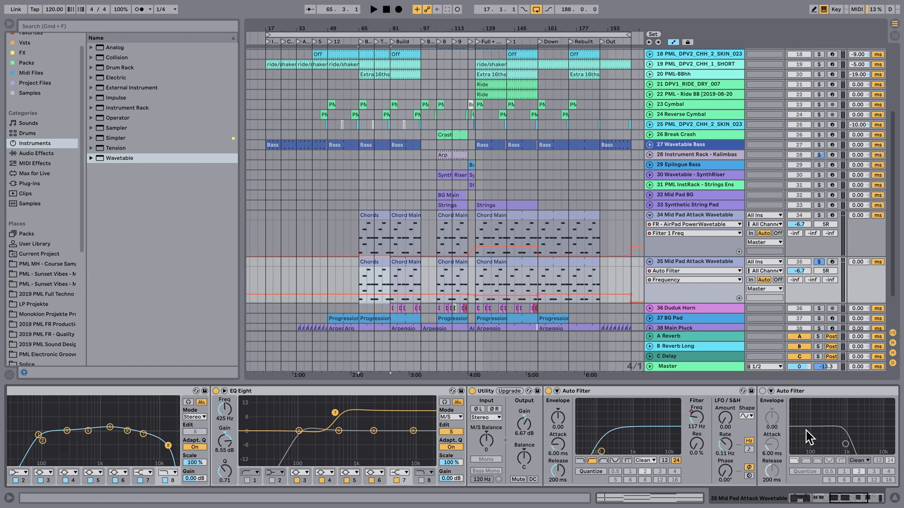
# Enable the second Auto Filter and audition the Chords section from bar 65 through the complete effect chain
pyautogui.moveTo(836, 497); pyautogui.dragTo(854, 499)
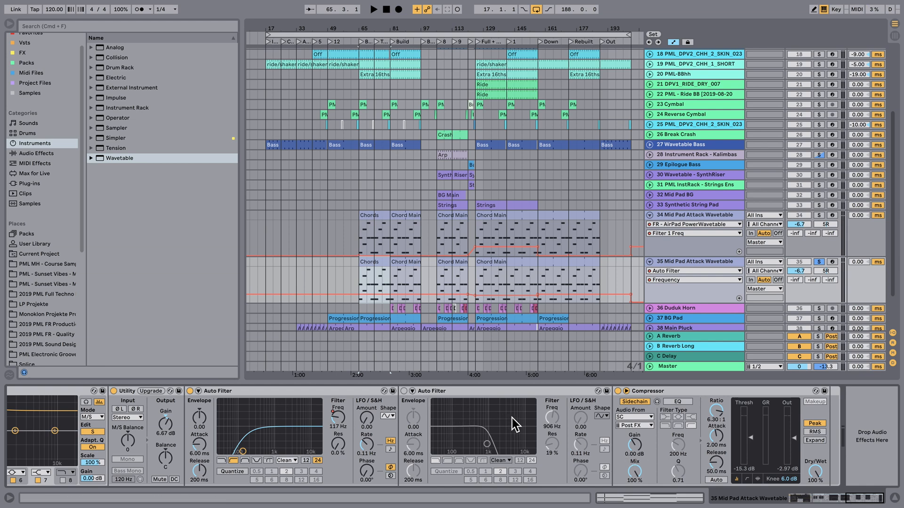
pyautogui.click(404, 391)
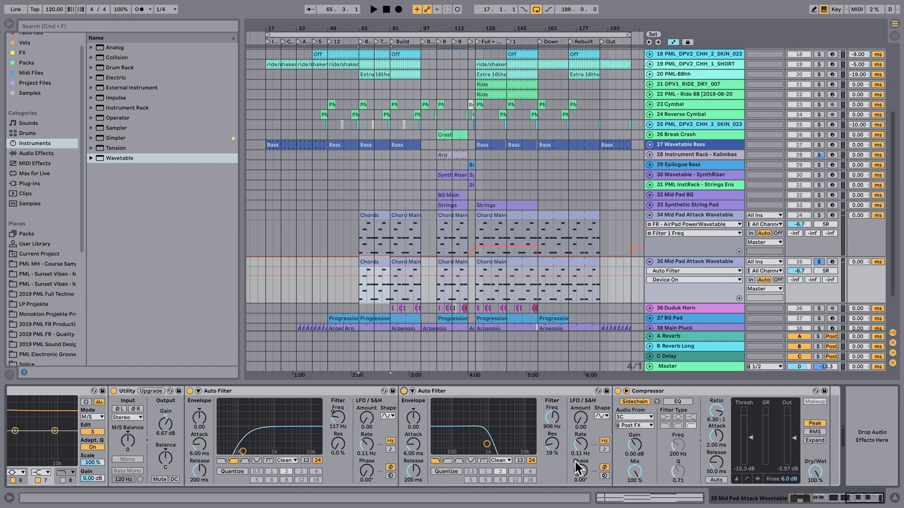
pyautogui.click(377, 292)
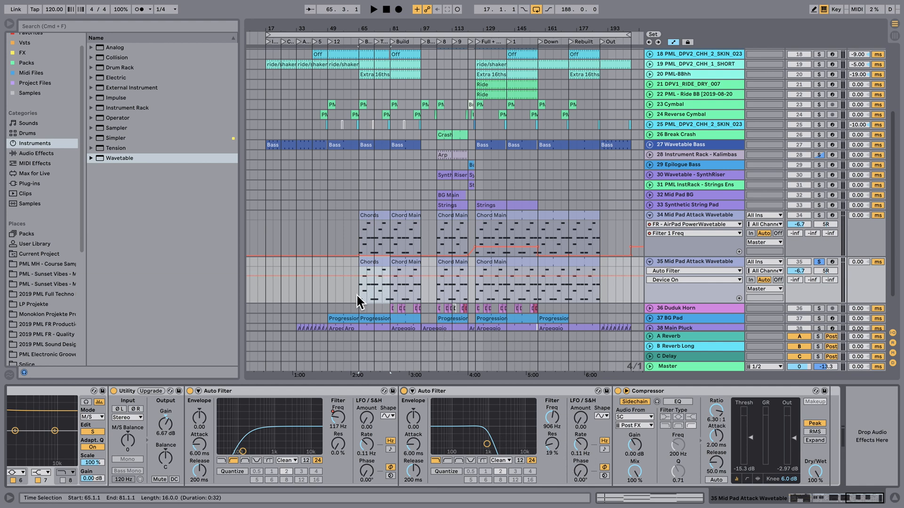
pyautogui.press('space')
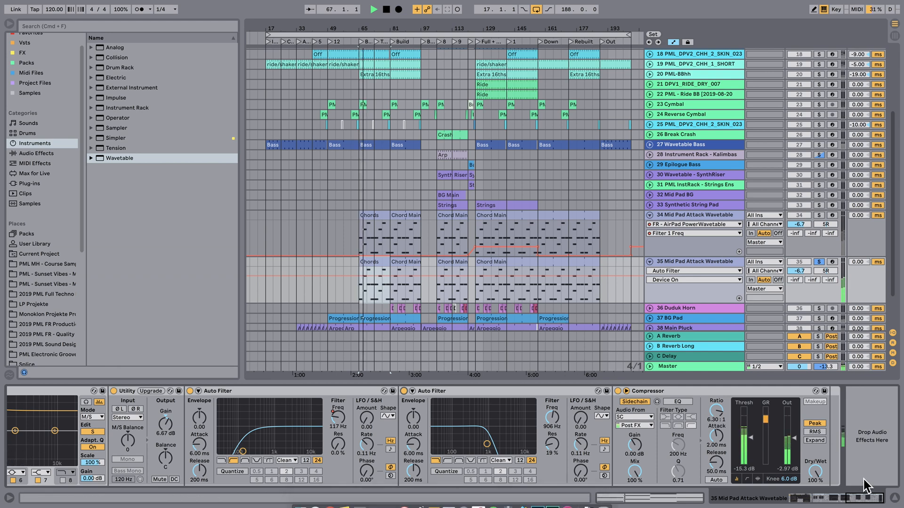
pyautogui.press('space')
pyautogui.press('space')
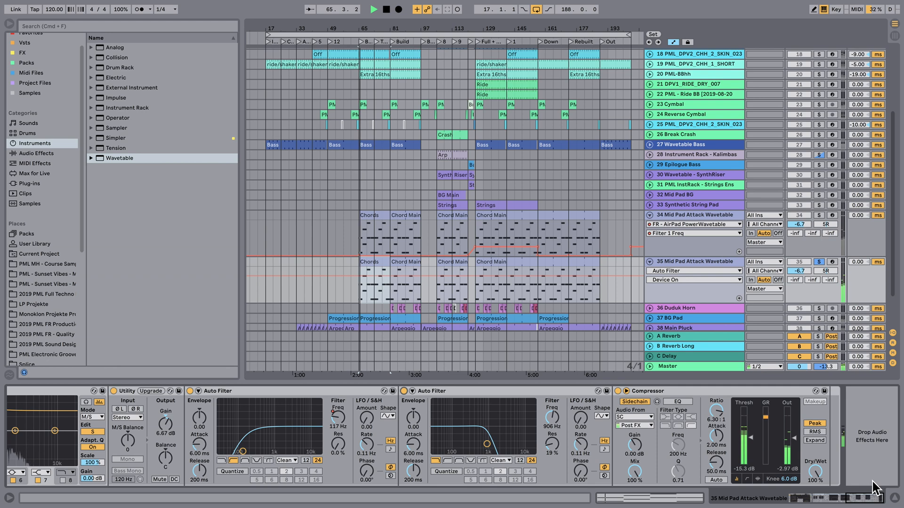
# Compare the chords of tracks 34 and 35 by soloing each in turn, and view track 35's Wavetable and Reverb devices
pyautogui.moveTo(866, 498); pyautogui.dragTo(824, 495)
pyautogui.press('space')
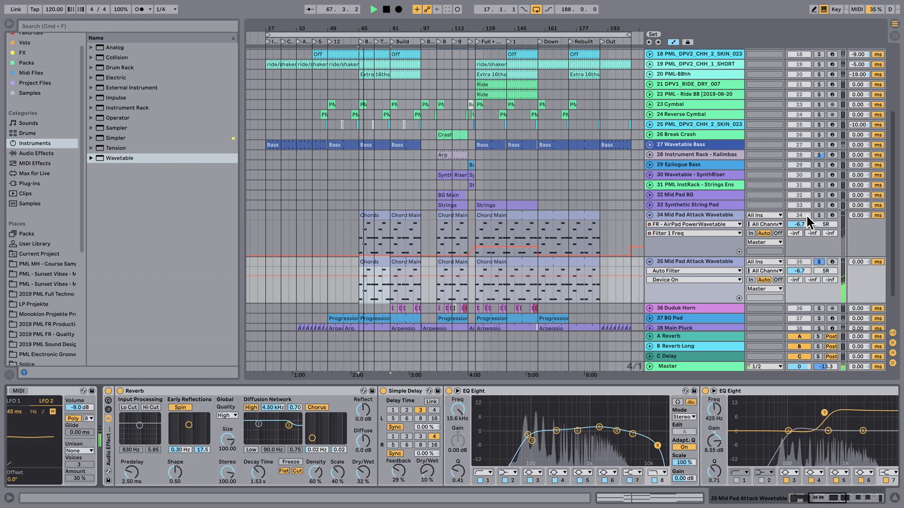
pyautogui.click(819, 215)
pyautogui.press('space')
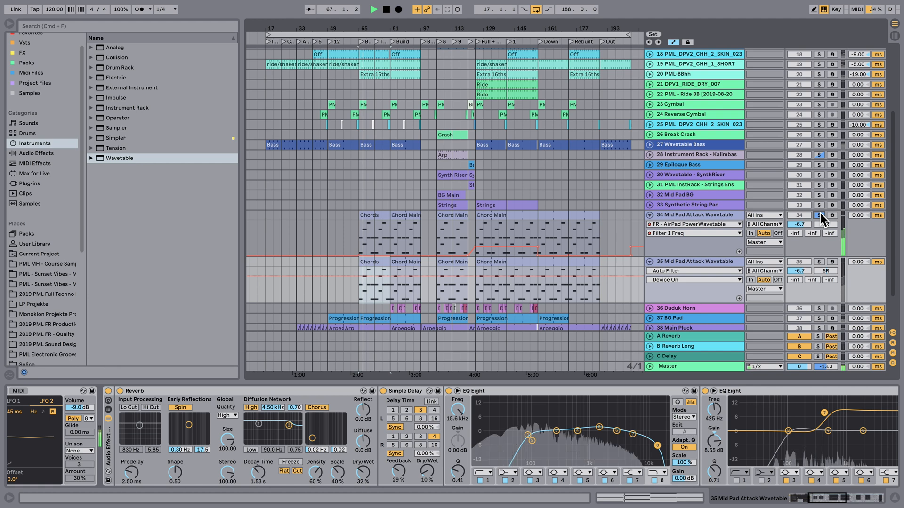
pyautogui.press('space')
pyautogui.press('space')
pyautogui.click(819, 261)
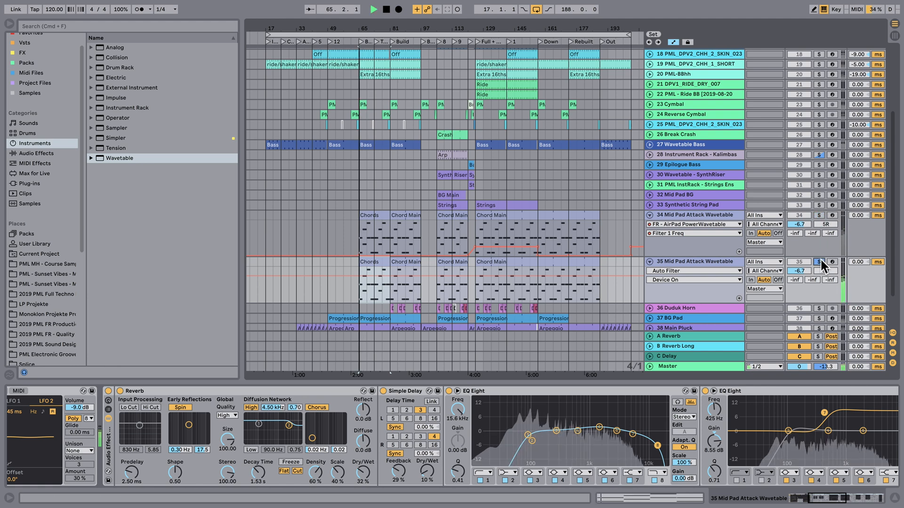
pyautogui.click(815, 500)
pyautogui.moveTo(814, 500); pyautogui.dragTo(800, 499)
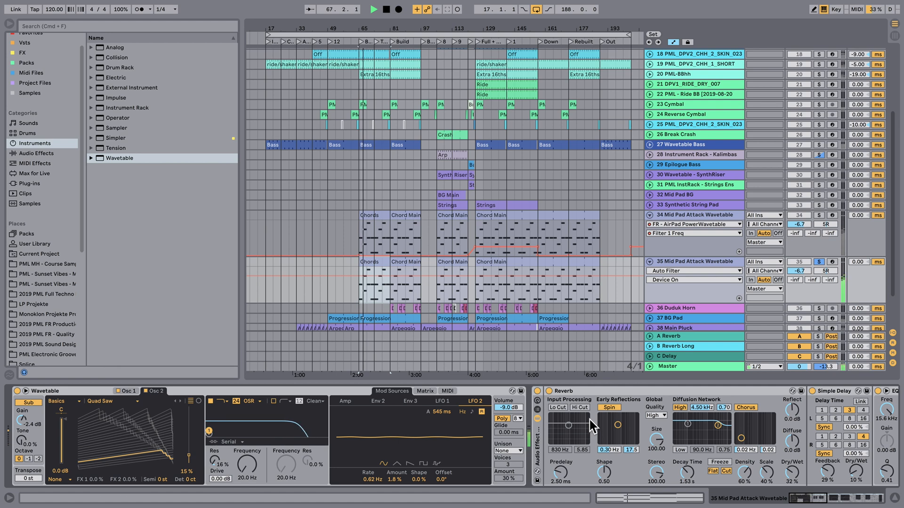
pyautogui.press('space')
# Unsolo track 35, deactivate track 34 and play the chords in the full mix, folding track 34
pyautogui.click(819, 262)
pyautogui.click(804, 214)
pyautogui.press('space')
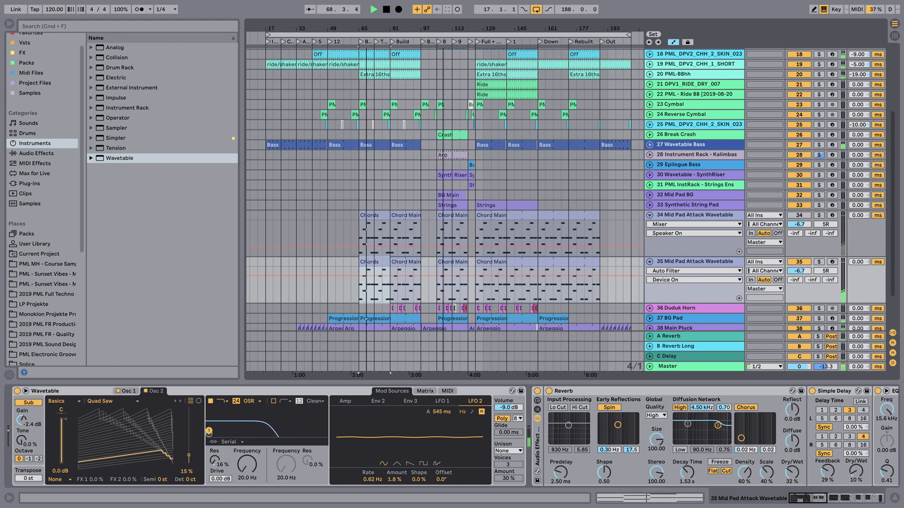
pyautogui.moveTo(446, 34); pyautogui.dragTo(445, 31)
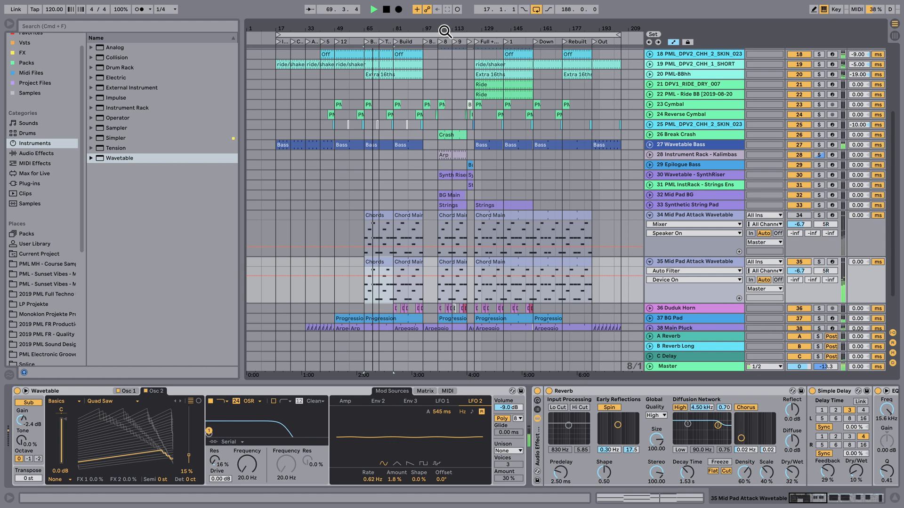
pyautogui.click(650, 215)
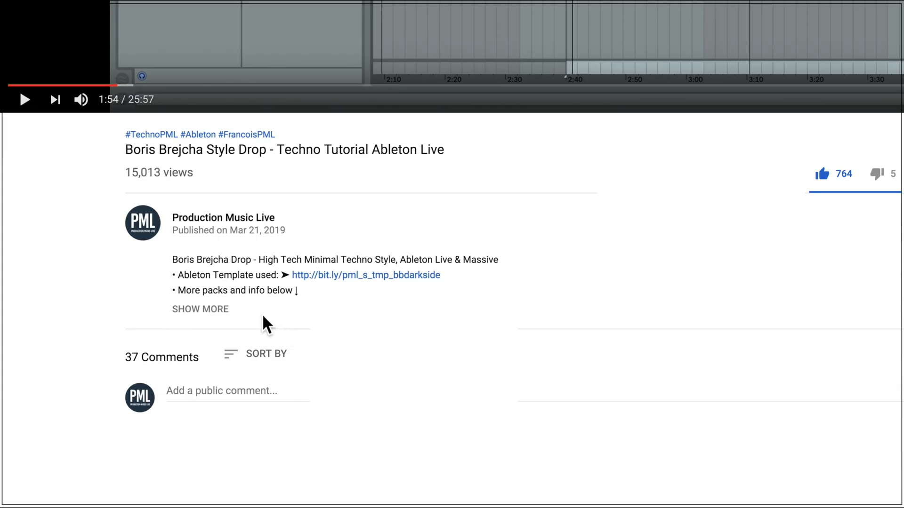
# Switch to YouTube and expand the description of the "Boris Brejcha Style Drop" video to examine its links
pyautogui.click(201, 310)
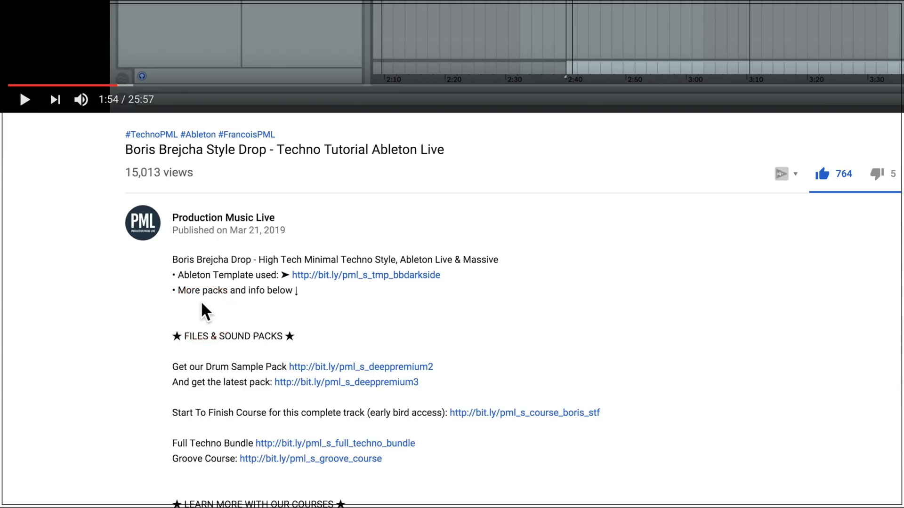
pyautogui.scroll(-3, 214, 300)
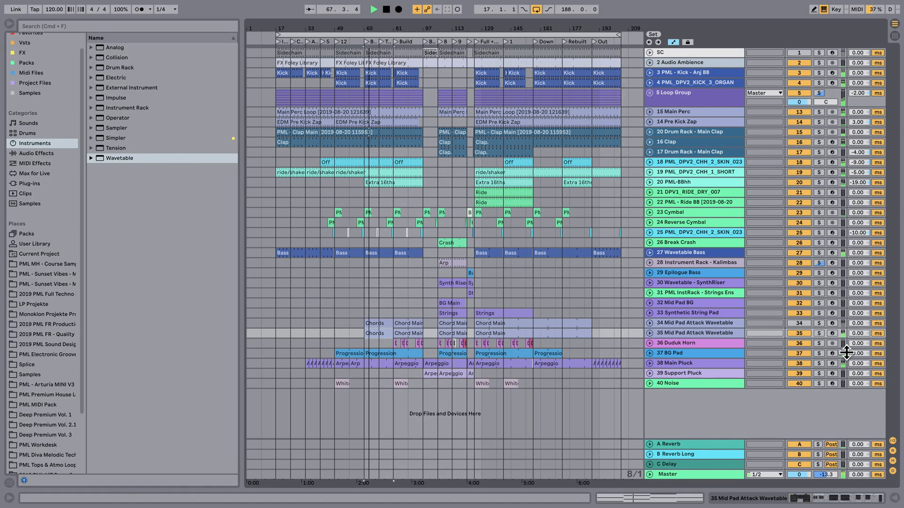
# Switch to Ableton Live and examine the device chains of the Mid Pad Attack Wavetable, Duduk Horn and BG Pad tracks
pyautogui.doubleClick(674, 332)
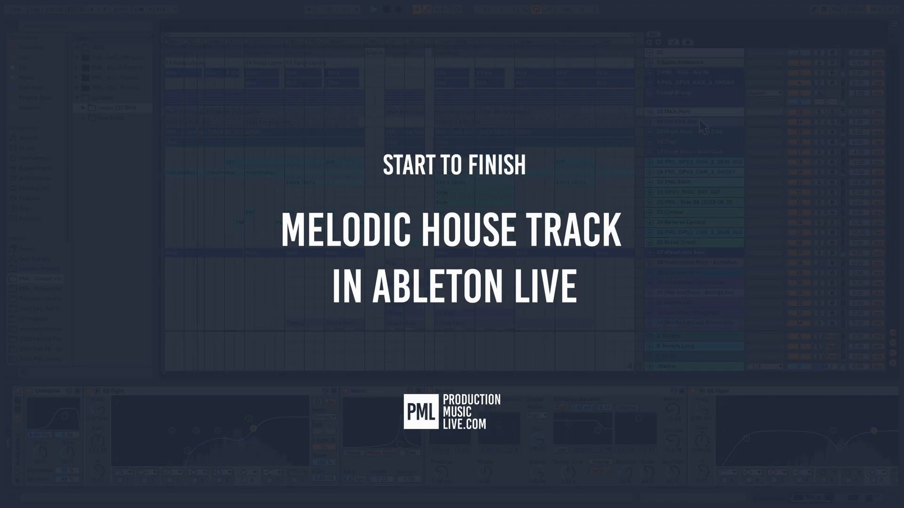
pyautogui.click(702, 123)
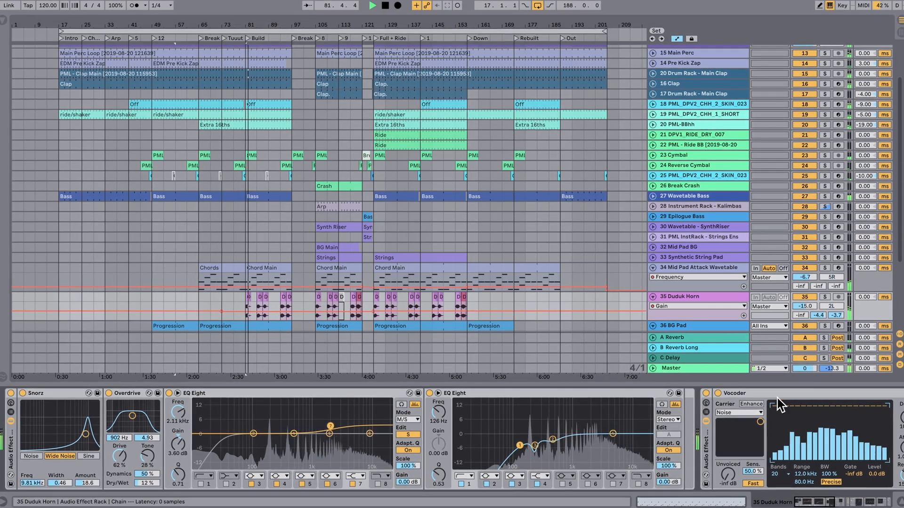
pyautogui.moveTo(805, 502); pyautogui.dragTo(869, 505)
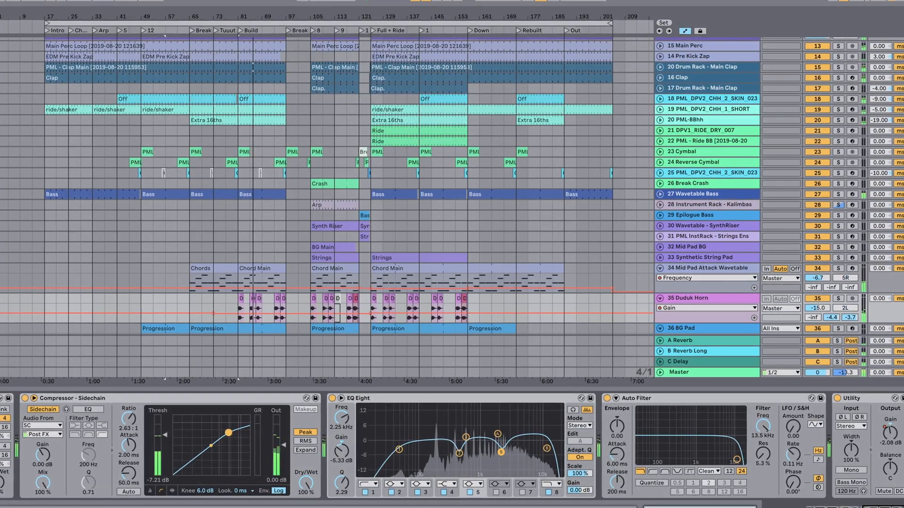
pyautogui.click(717, 325)
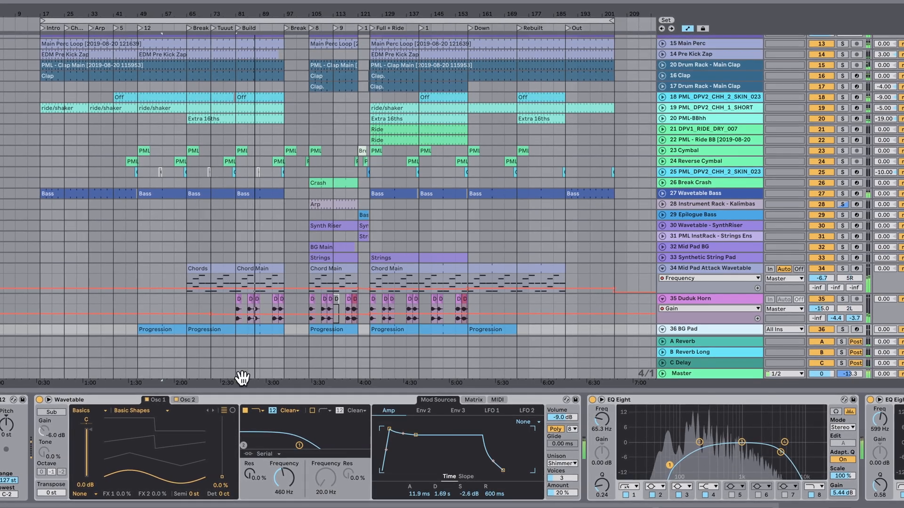
pyautogui.click(49, 400)
pyautogui.click(48, 400)
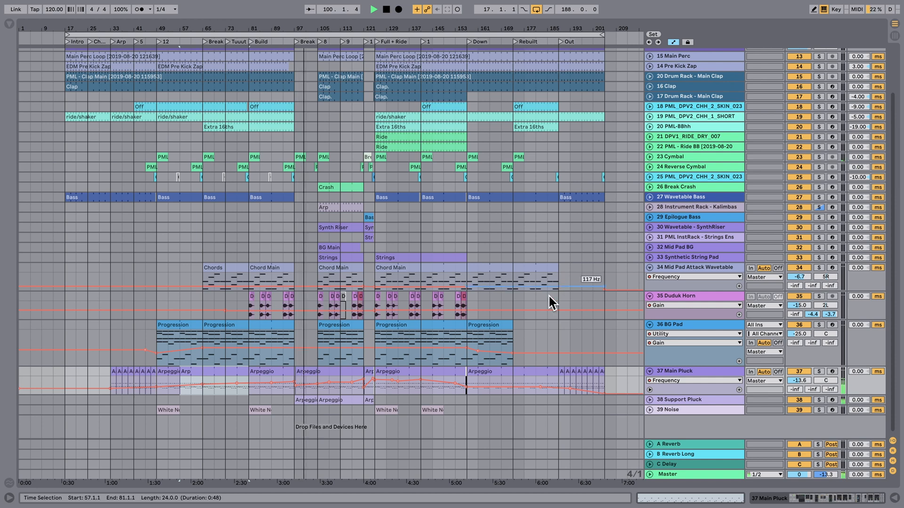
# Unfold the Support Pluck track, examine its list of automatable devices and reduce the height of its lane
pyautogui.click(649, 398)
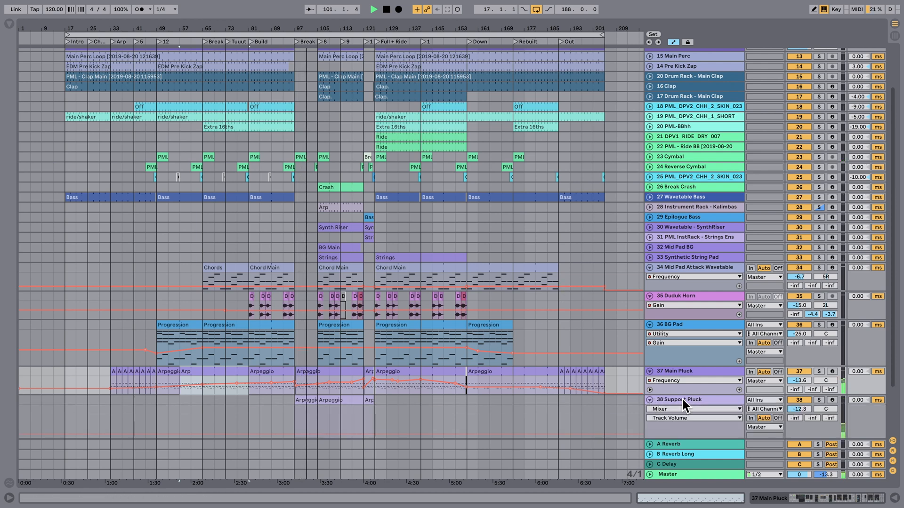
pyautogui.scroll(-3, 687, 398)
pyautogui.click(688, 345)
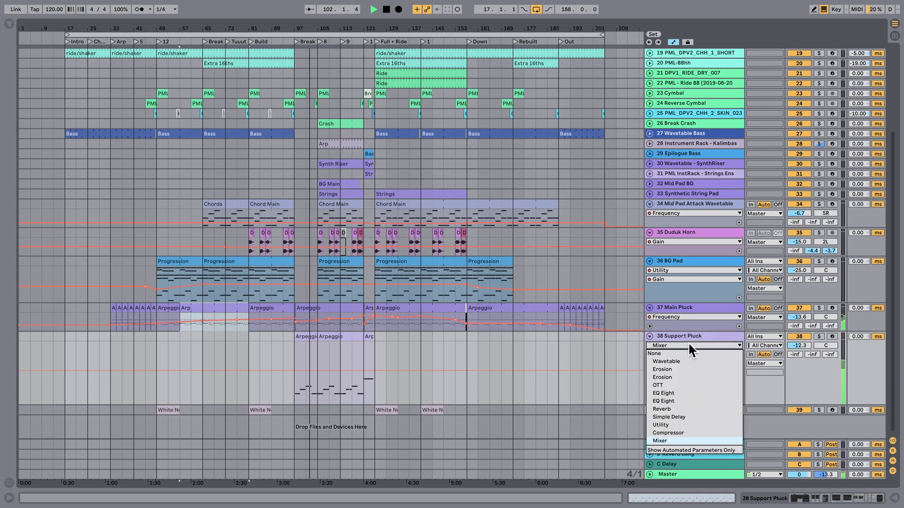
pyautogui.click(689, 347)
pyautogui.moveTo(683, 403); pyautogui.dragTo(683, 384)
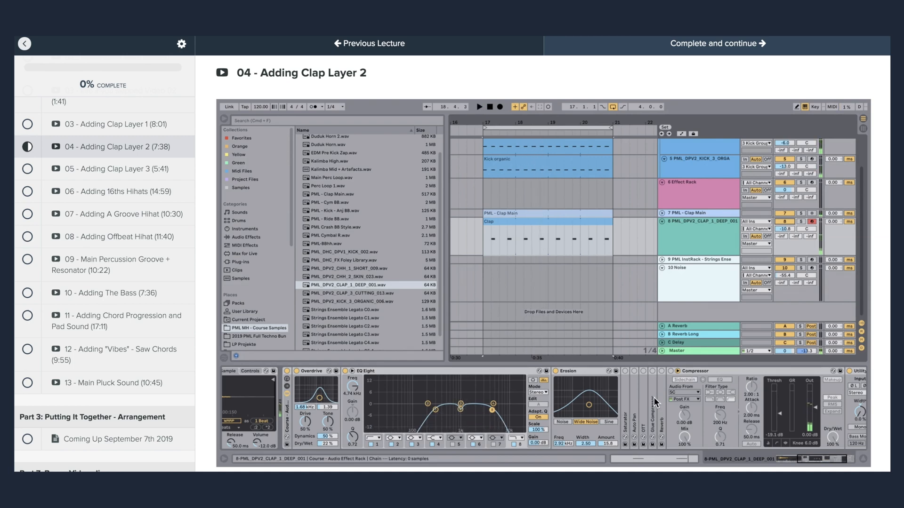
# Switch to the online course and open the lectures "06 - Adding 16ths Hihats" and "10 - Adding The Bass"
pyautogui.click(109, 191)
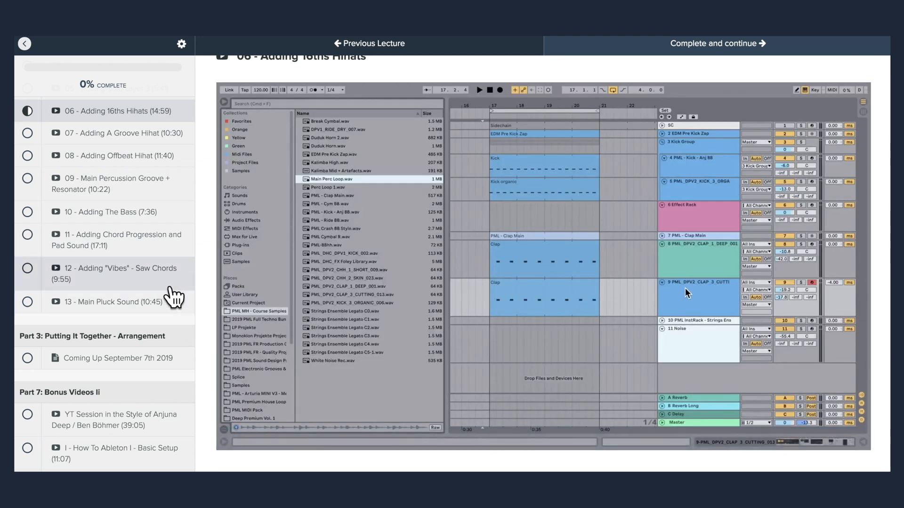
pyautogui.click(118, 216)
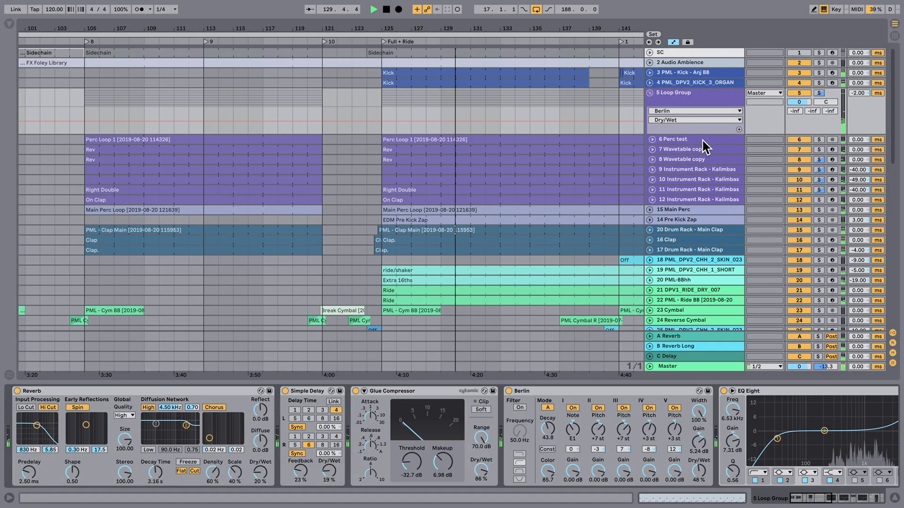
# Switch to Ableton Live, show the Perc test track's devices and unfold both Wavetable copy tracks, reducing the height of track 8
pyautogui.click(703, 141)
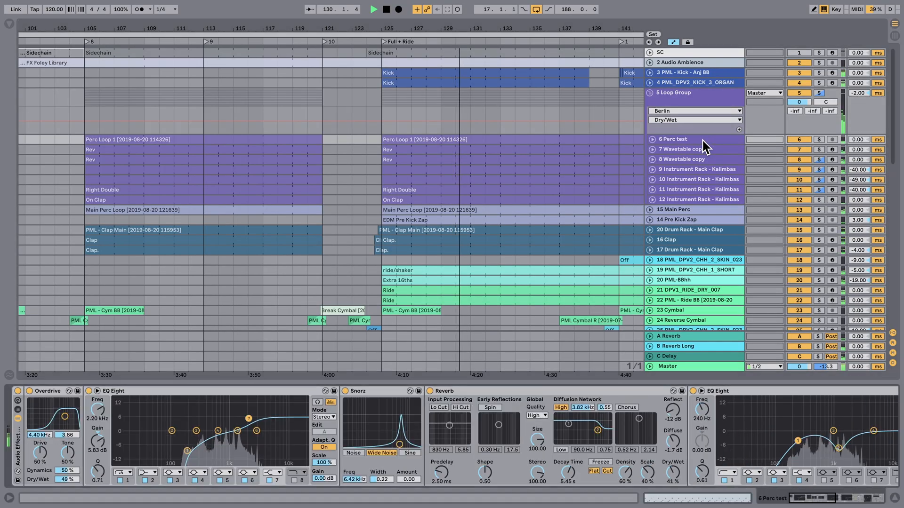
pyautogui.click(653, 140)
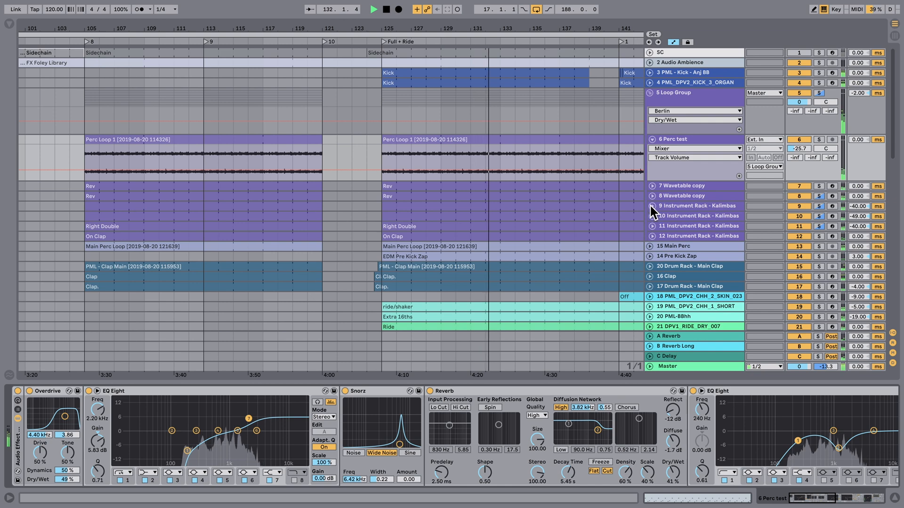
pyautogui.click(652, 186)
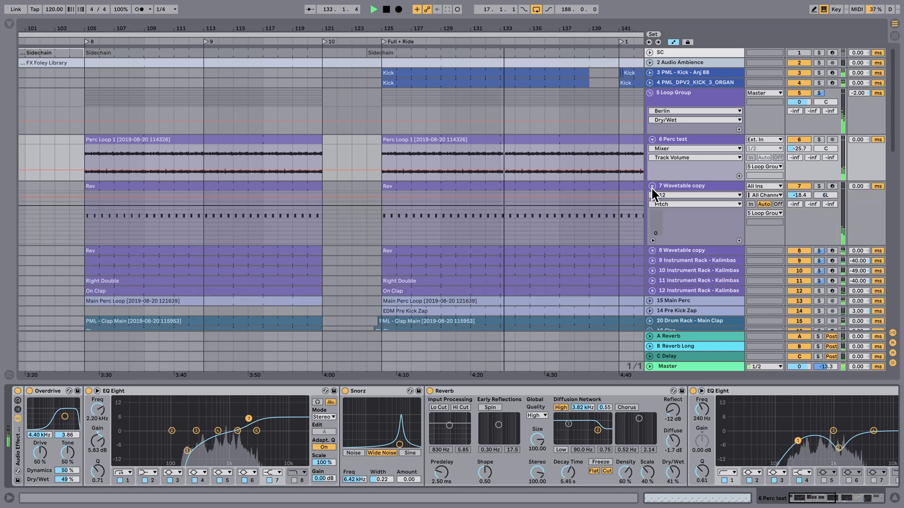
pyautogui.click(653, 139)
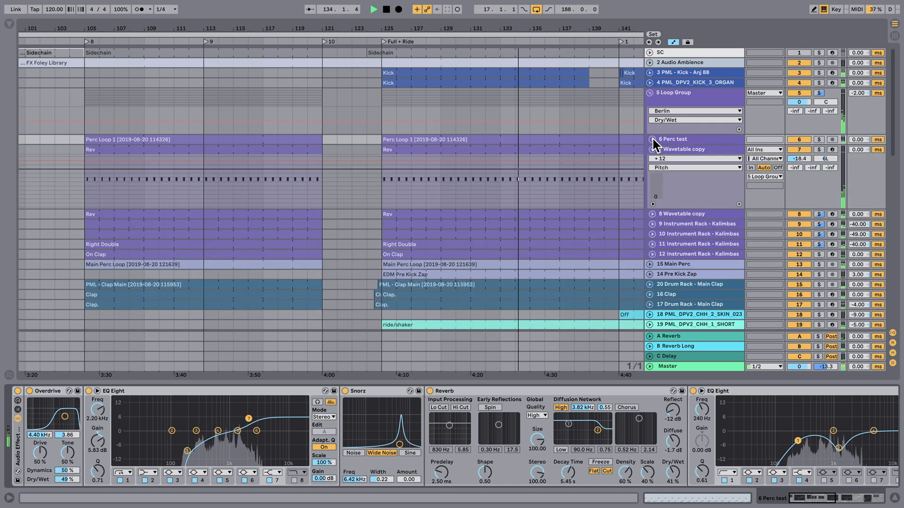
pyautogui.click(652, 214)
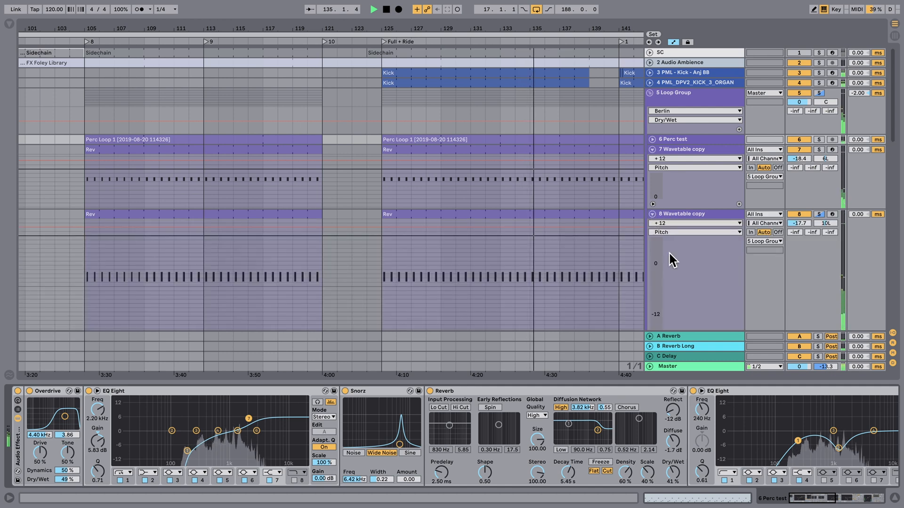
pyautogui.scroll(-3, 666, 257)
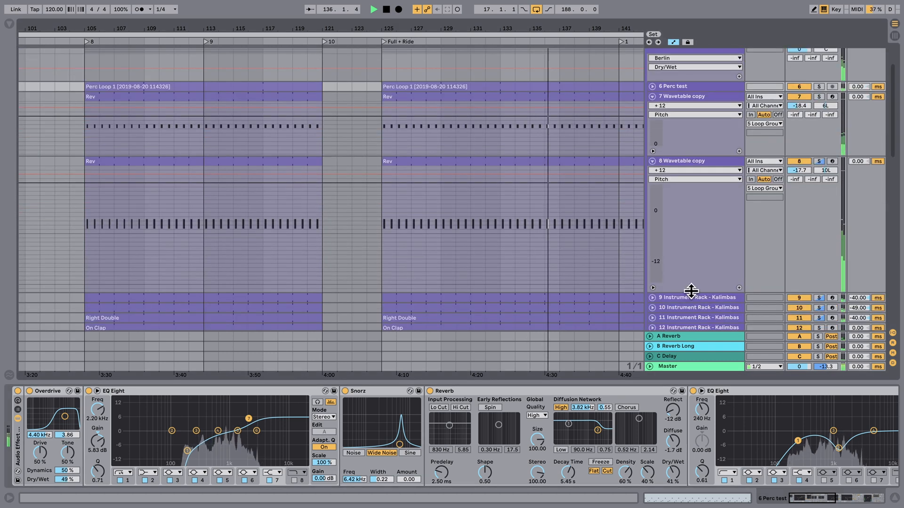
pyautogui.moveTo(690, 289); pyautogui.dragTo(700, 225)
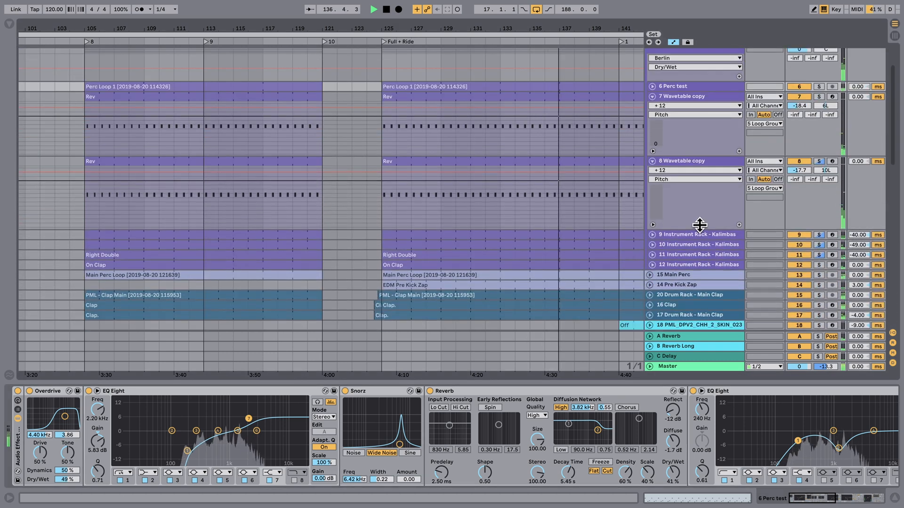
# Unfold Instrument Rack - Kalimbas tracks 9 and 10 in the Loop Group to examine their clips
pyautogui.click(652, 234)
pyautogui.scroll(-3, 669, 232)
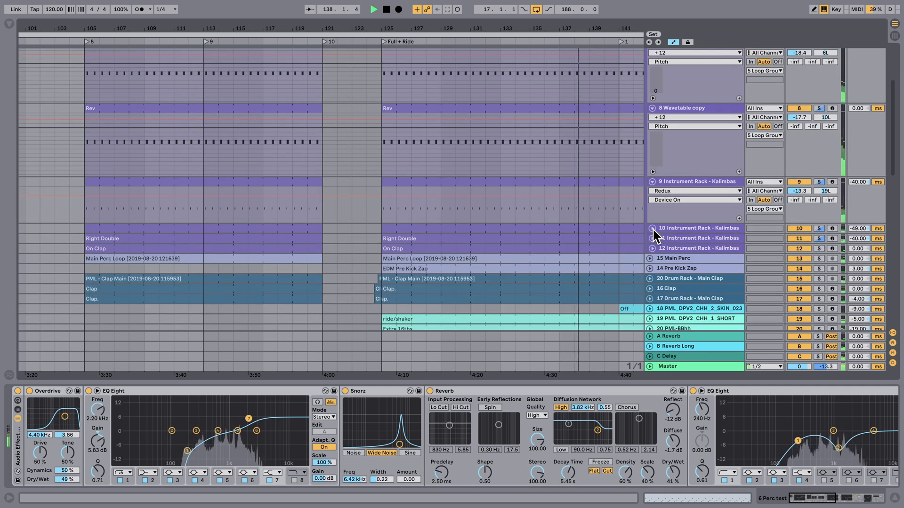
pyautogui.click(652, 228)
pyautogui.scroll(-3, 666, 226)
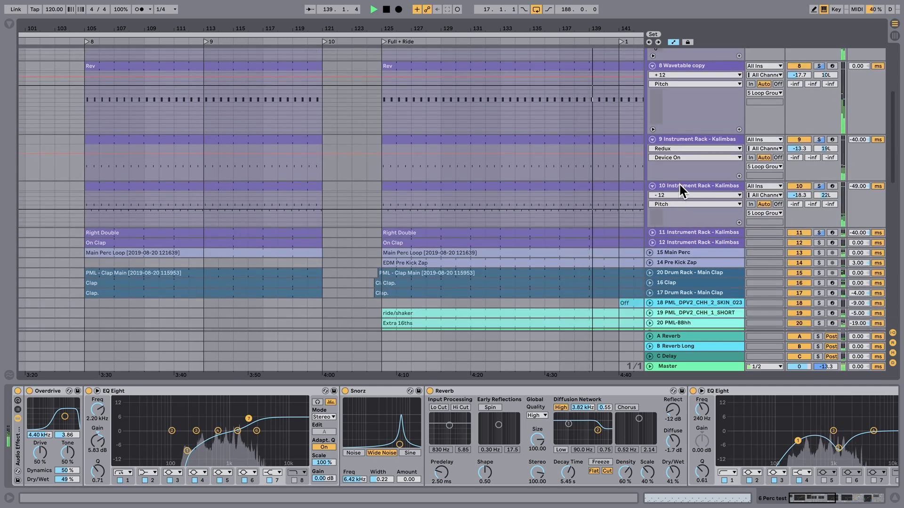
# Show the devices of Instrument Rack - Kalimbas track 10 and examine its sampler and effect chain
pyautogui.click(679, 184)
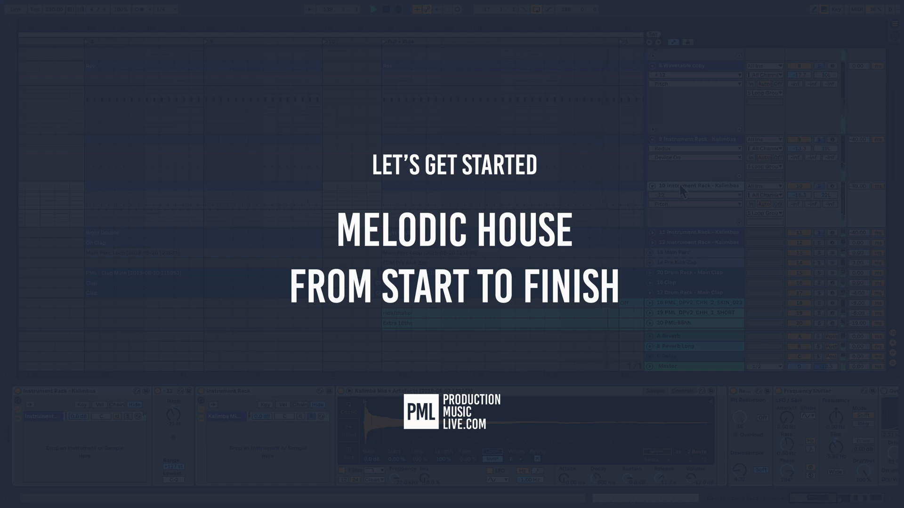
pyautogui.hscroll(15, 699, 457)
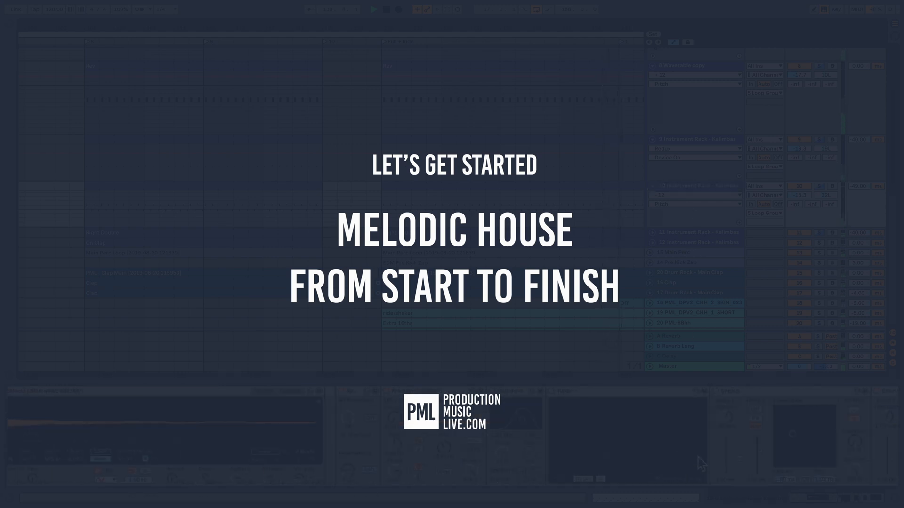
pyautogui.click(698, 455)
pyautogui.hscroll(-12, 699, 457)
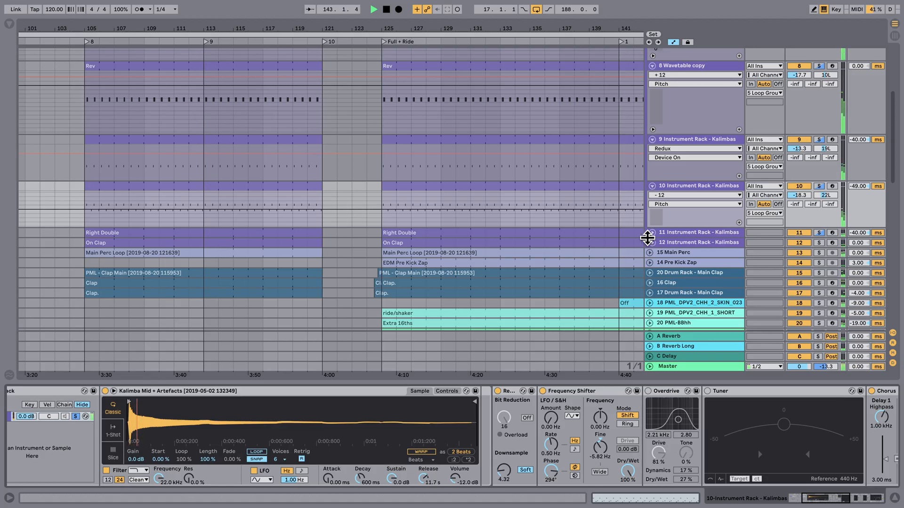
# Unfold Instrument Rack - Kalimbas tracks 11 and 12 to examine their clips across the whole arrangement
pyautogui.click(651, 233)
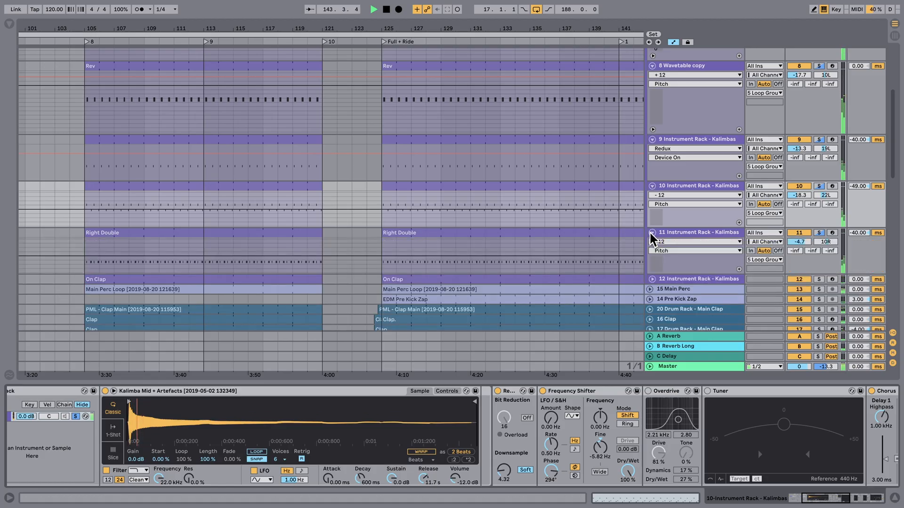
pyautogui.click(653, 279)
pyautogui.scroll(-3, 652, 273)
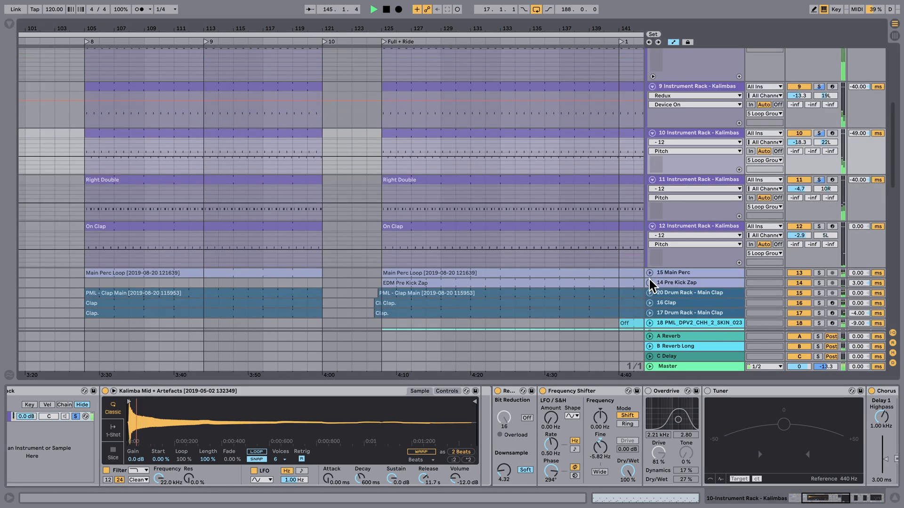
pyautogui.moveTo(542, 32); pyautogui.dragTo(499, 2)
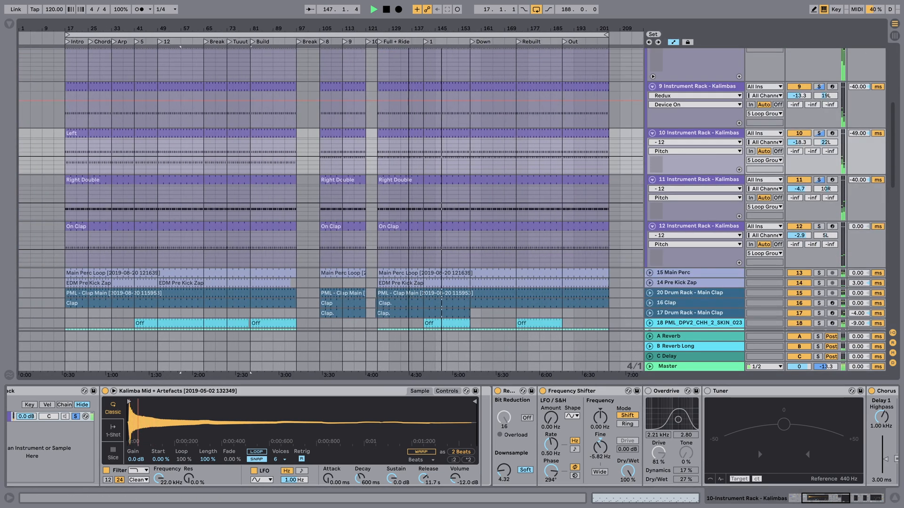
# Show the device chains of Instrument Rack - Kalimbas tracks 12, 11 and 10 one after another
pyautogui.click(688, 227)
pyautogui.click(690, 179)
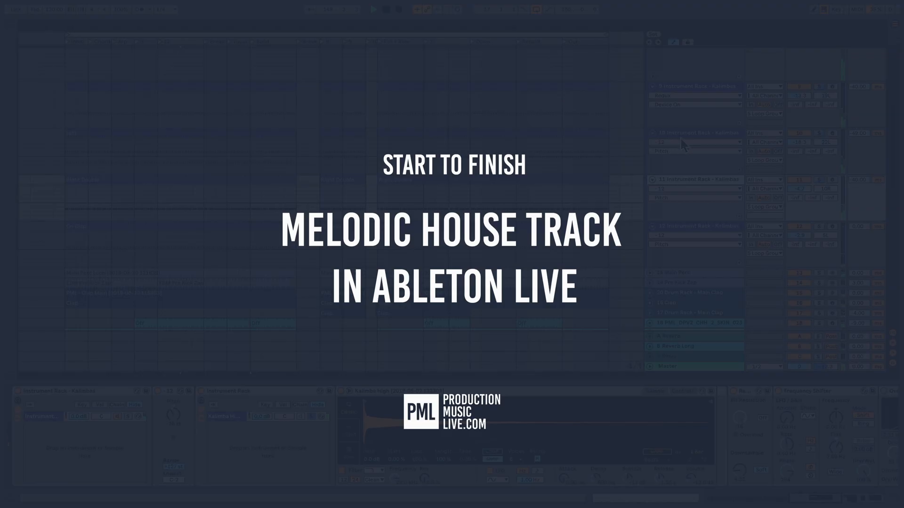
pyautogui.click(681, 134)
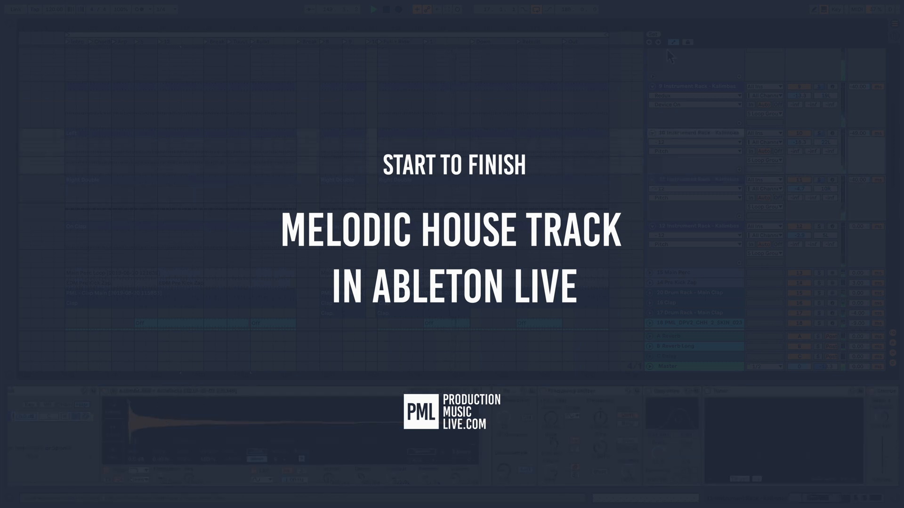
# Fold the Loop Group and unfold the Pre Kick Zap track to examine its audio clips
pyautogui.scroll(5, 747, 170)
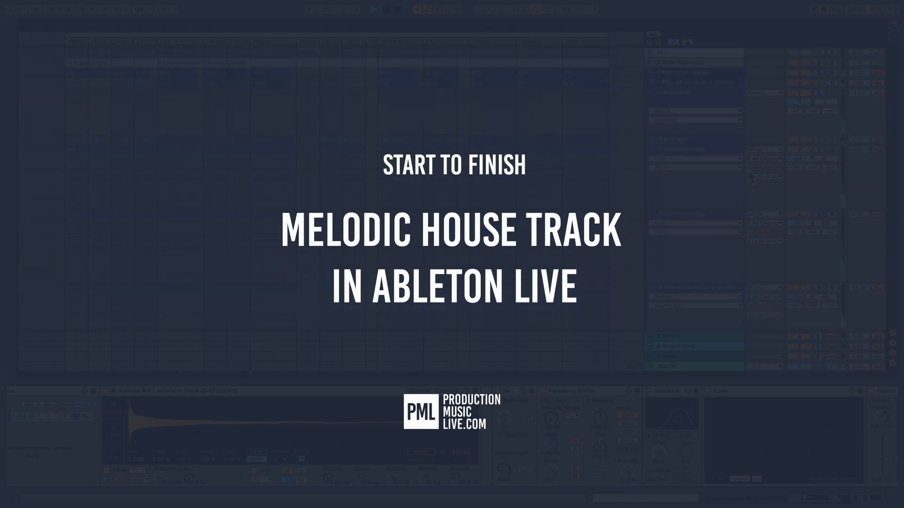
pyautogui.click(653, 94)
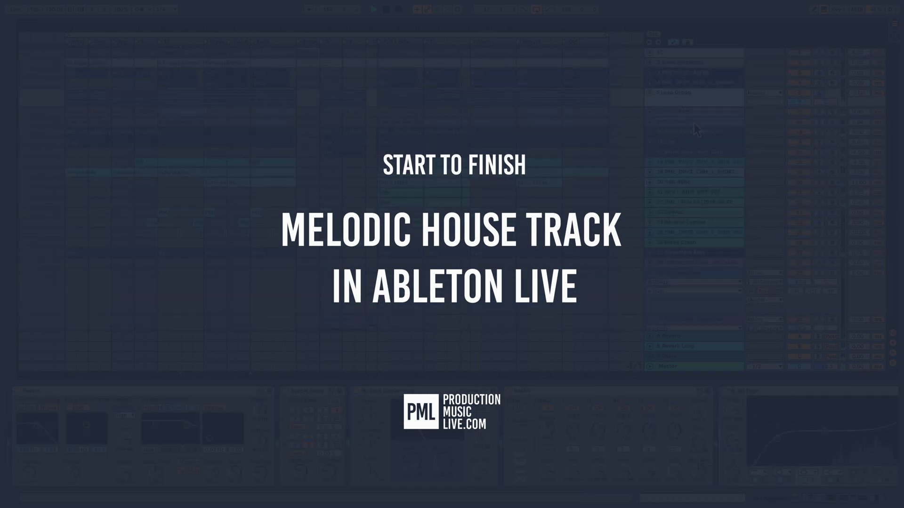
pyautogui.click(694, 124)
pyautogui.click(650, 122)
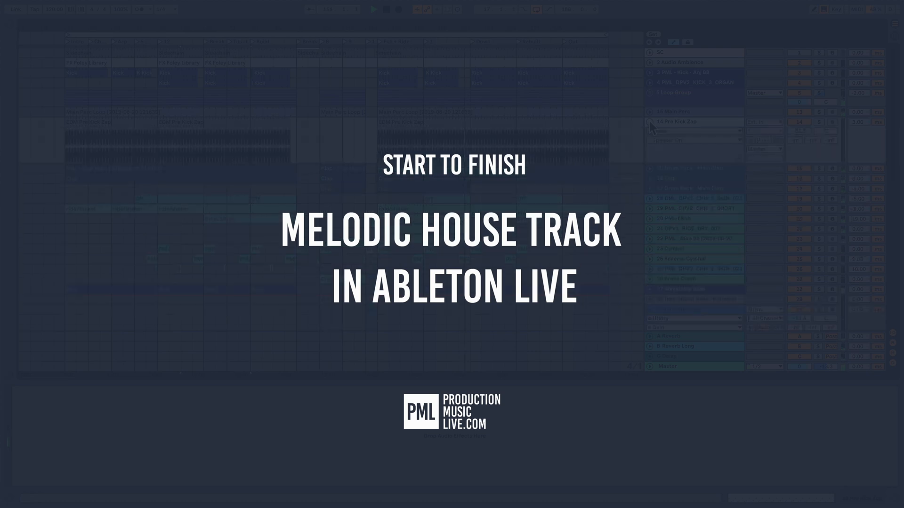